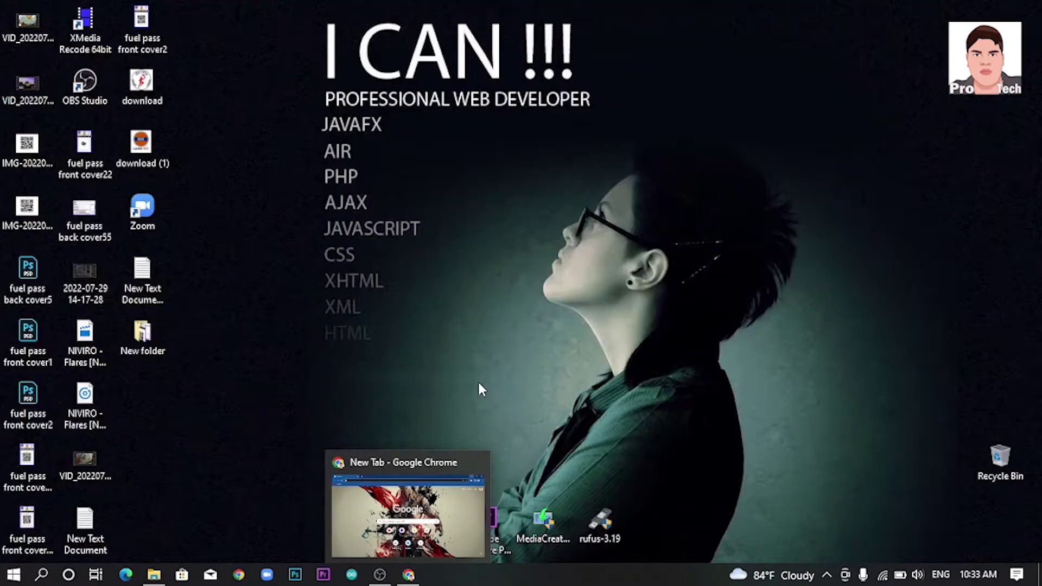
# - Switch to Chrome, search for "windows 10 download microsoft" and open Microsoft's Download Windows 10 page
pyautogui.click(407, 575)
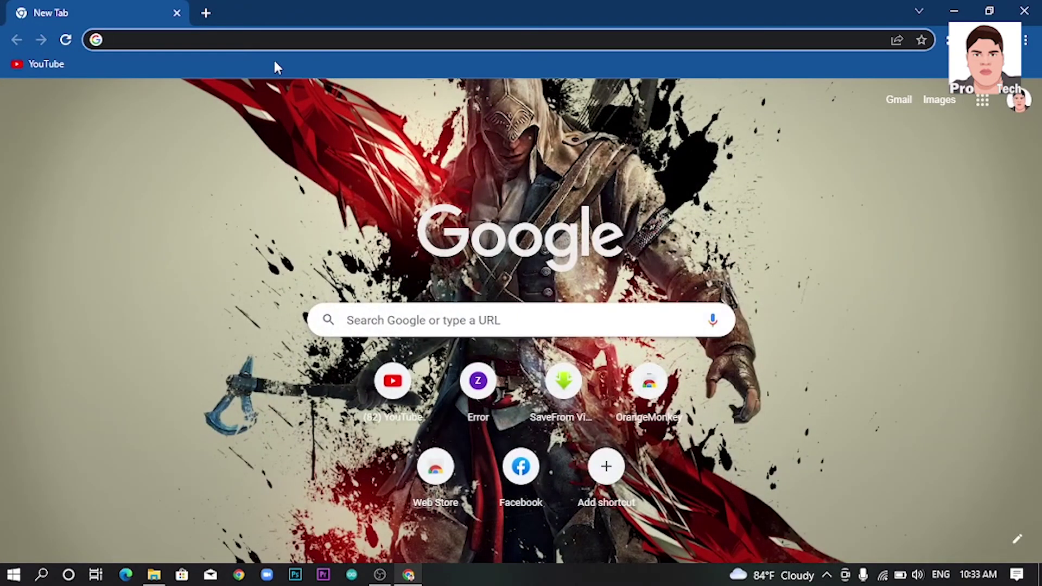
pyautogui.write('windows')
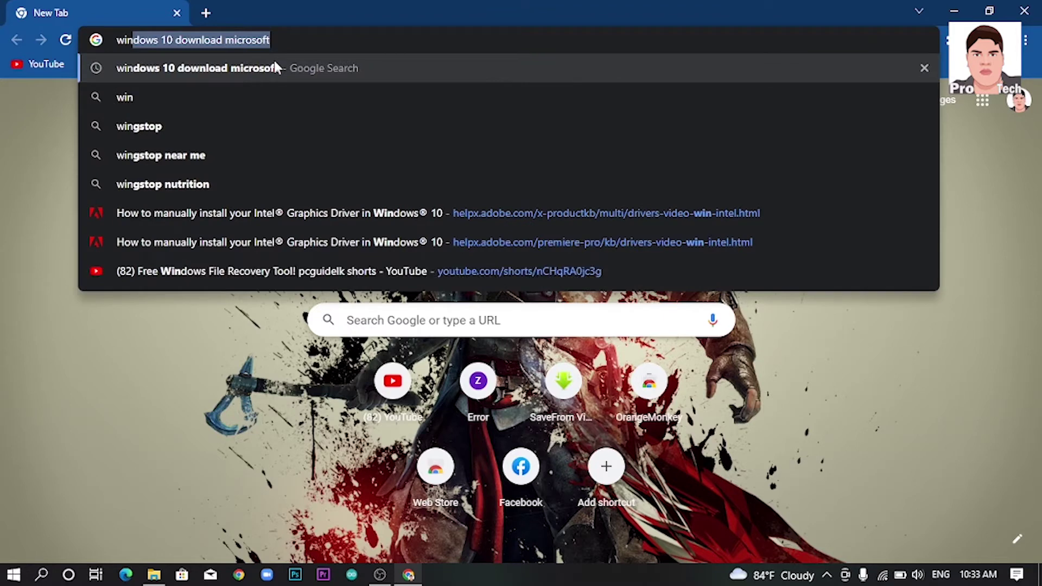
pyautogui.write(' 10')
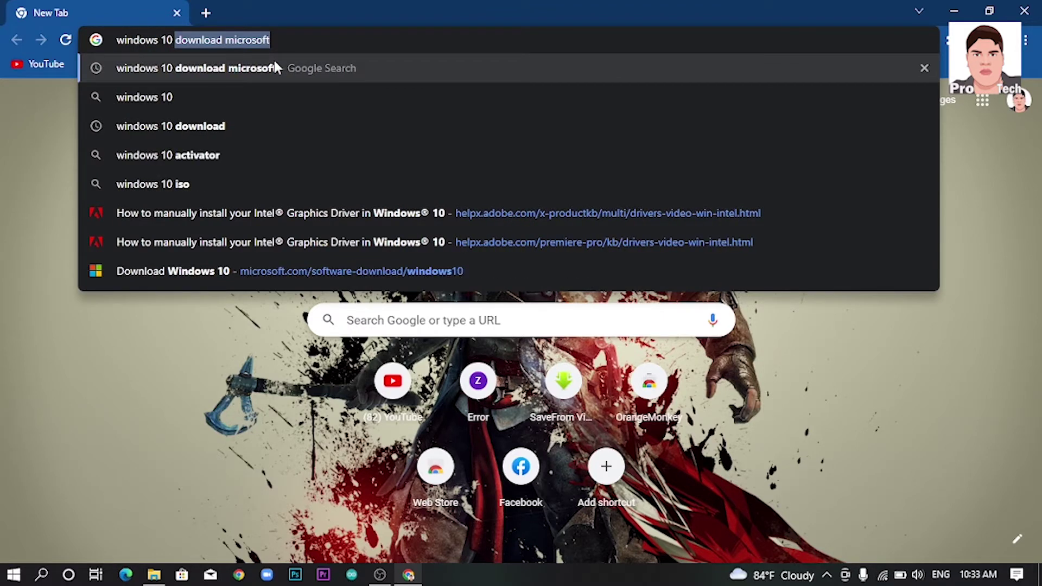
pyautogui.click(357, 68)
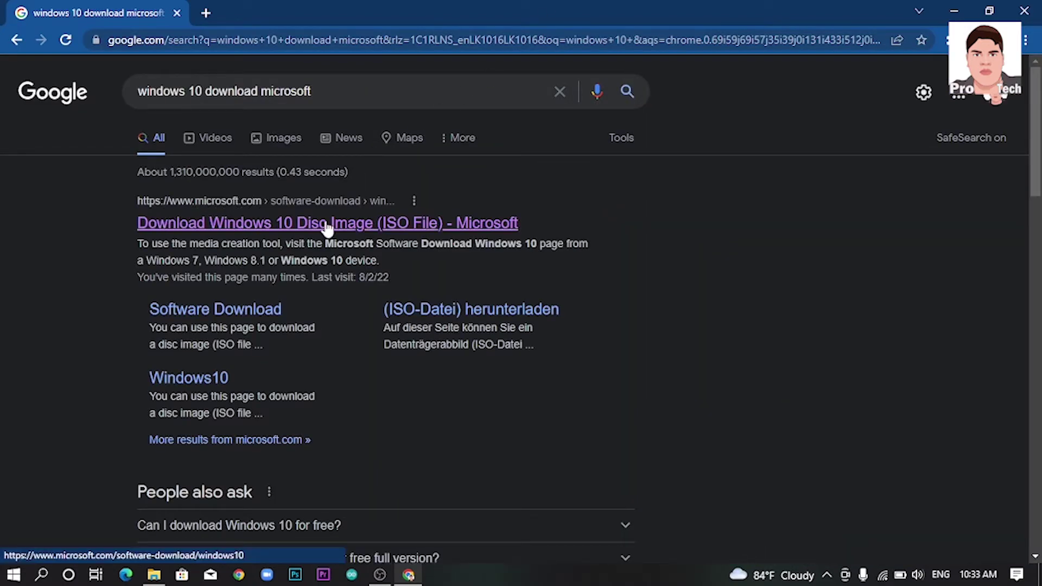
pyautogui.click(288, 225)
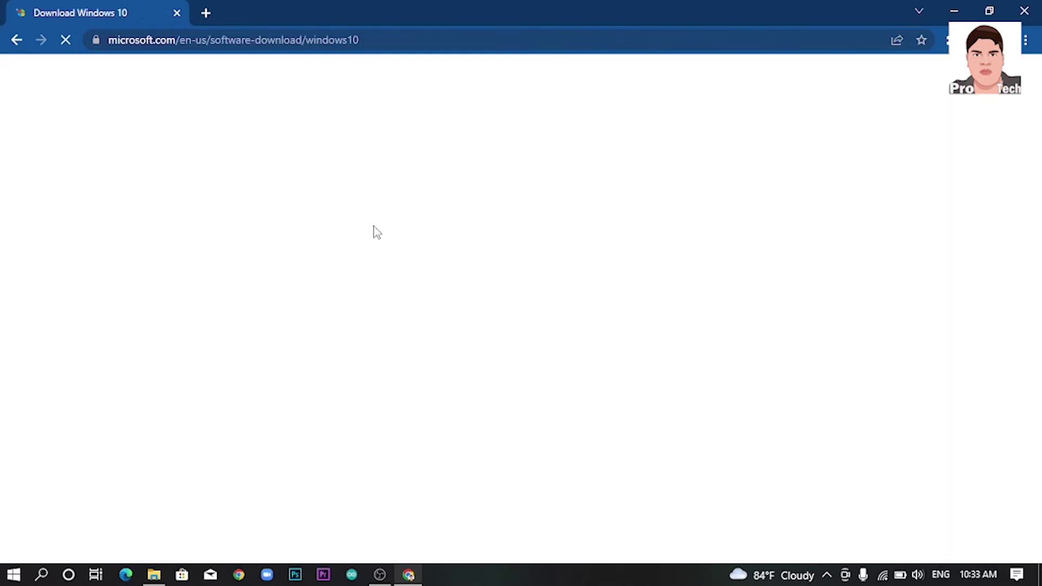
# - Start downloading the media creation tool from the page's Create Windows 10 installation media section
pyautogui.scroll(-1, 277, 282)
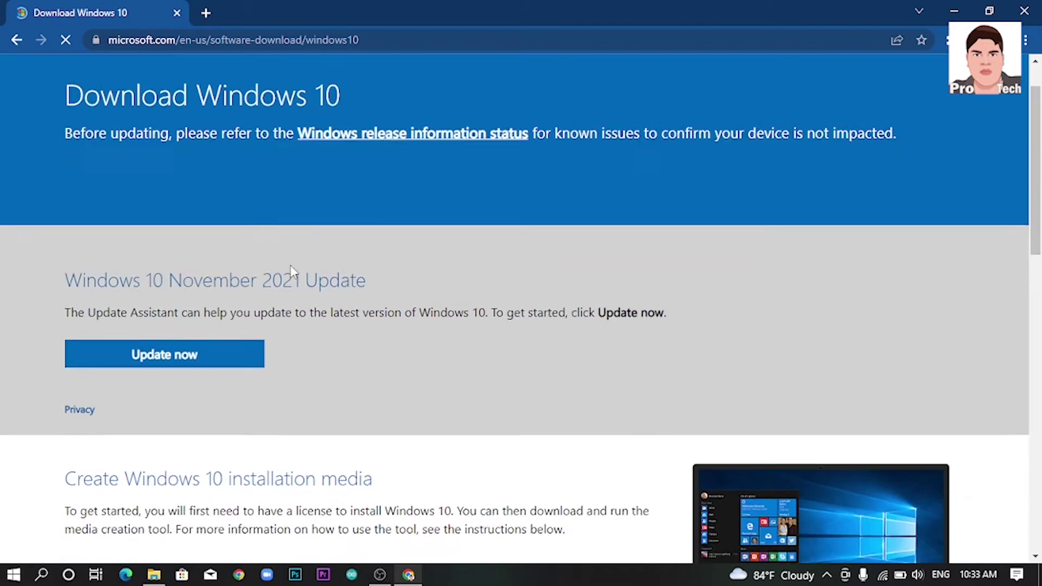
pyautogui.scroll(-5, 130, 347)
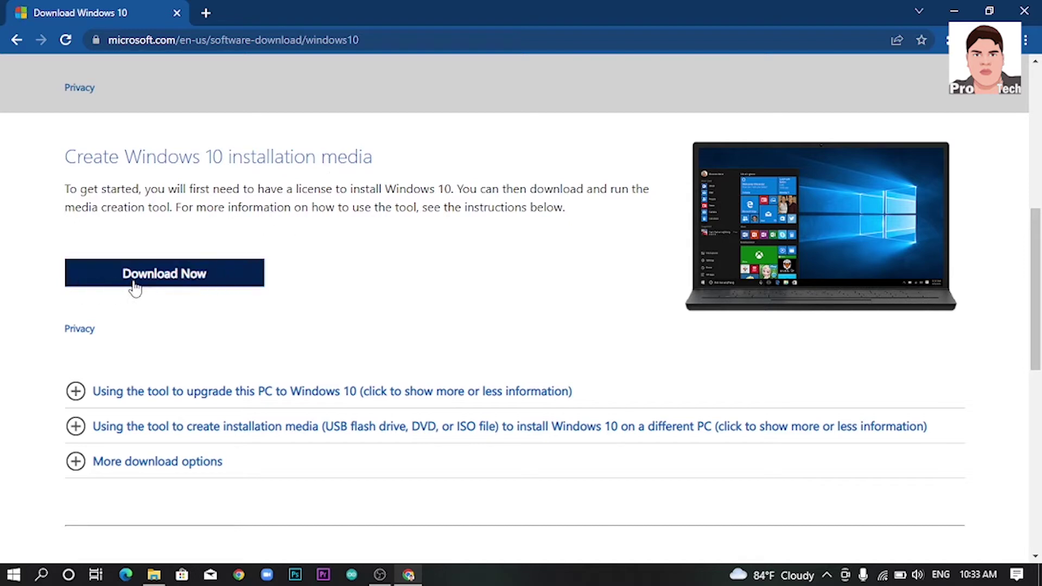
pyautogui.click(183, 277)
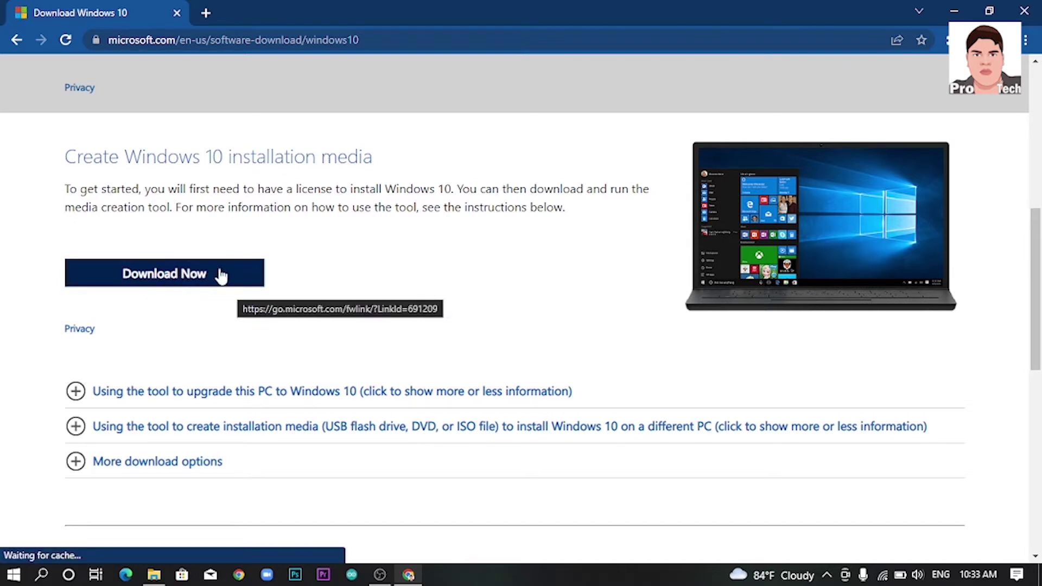
pyautogui.click(175, 285)
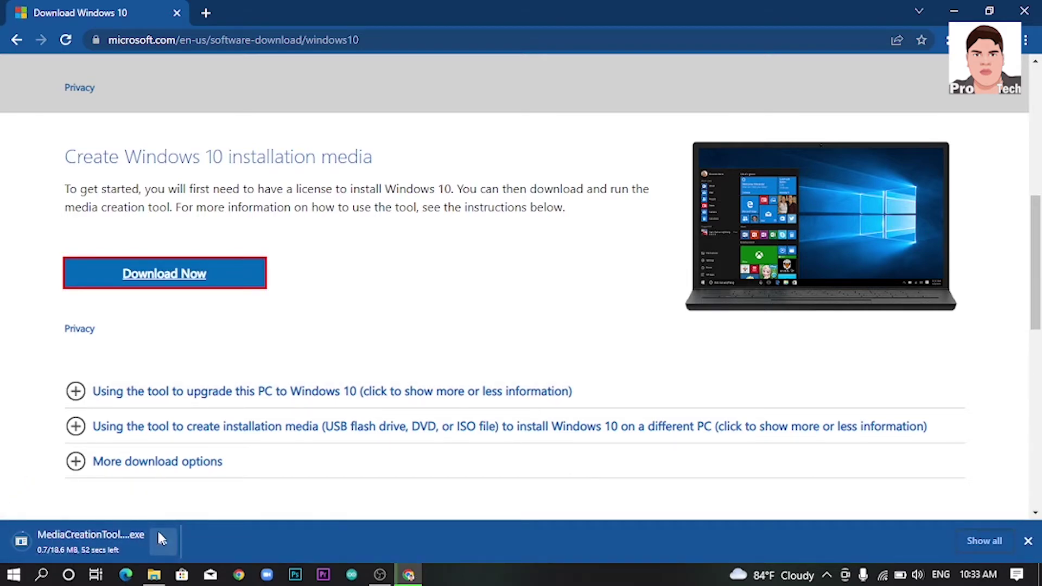
# - Cancel the media creation tool download and minimize the browser
pyautogui.click(163, 541)
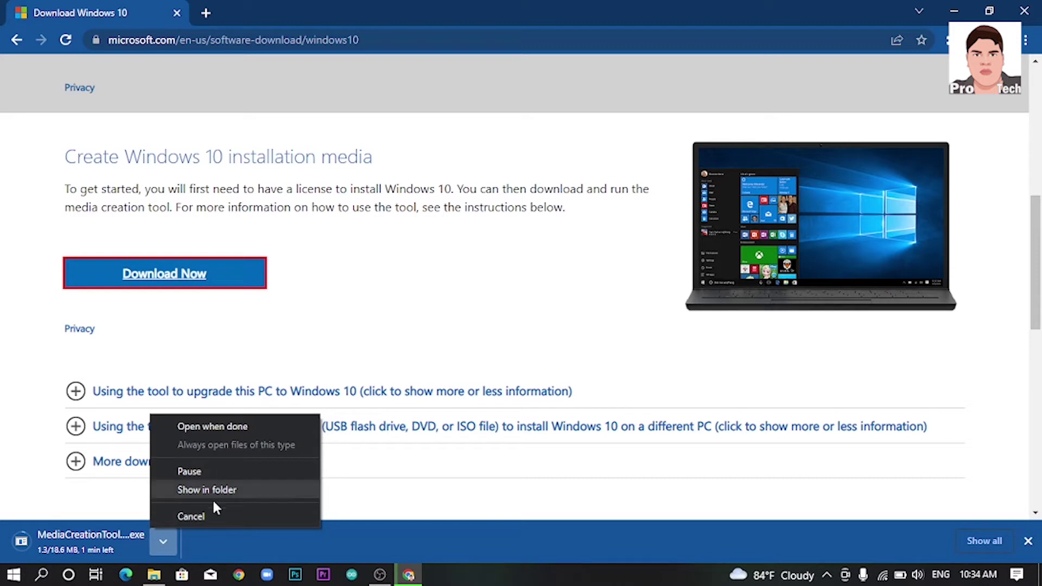
pyautogui.click(191, 516)
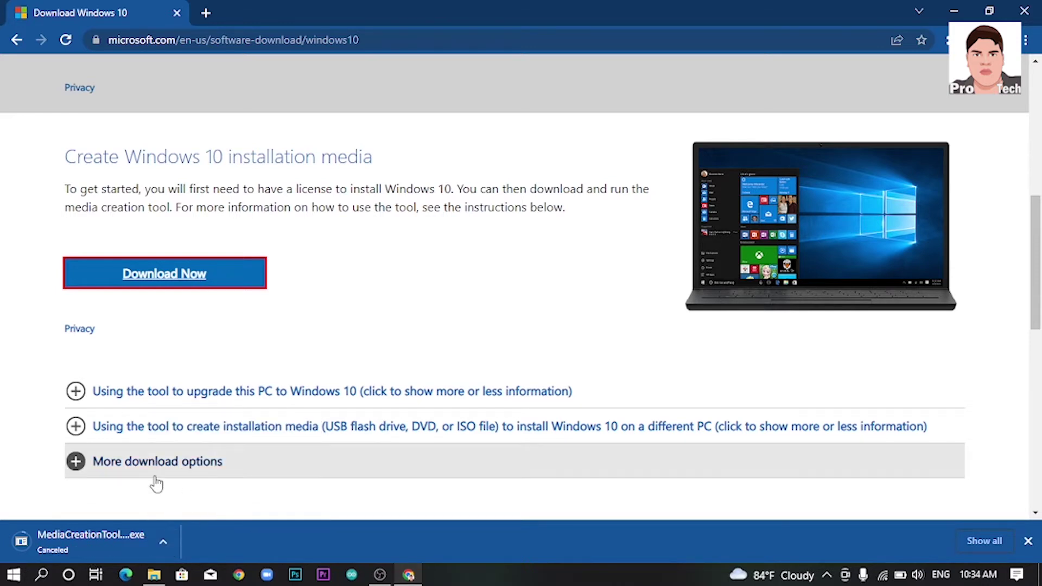
pyautogui.click(954, 10)
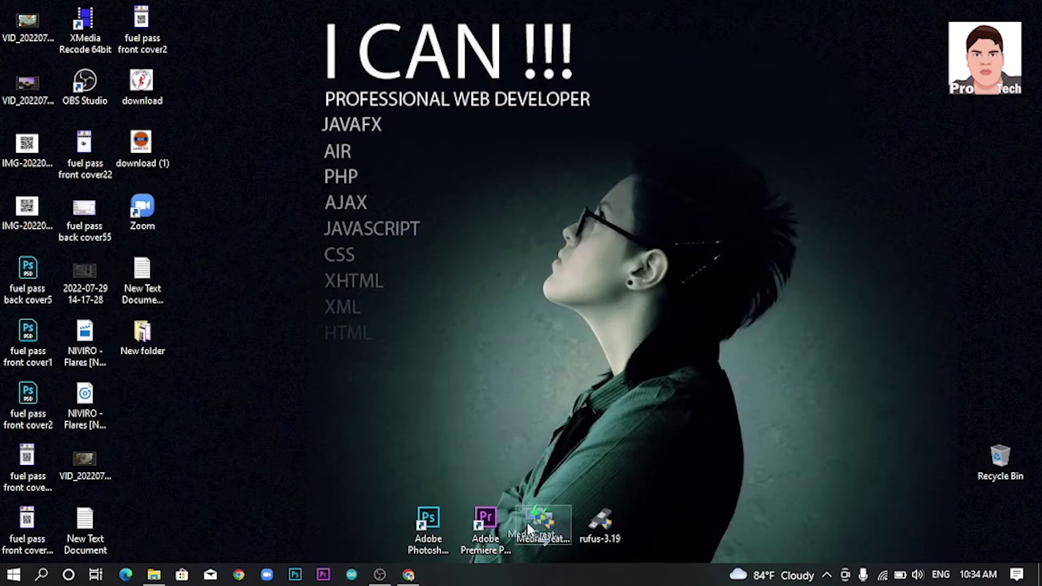
# - Move MediaCreationTool21H2 to an empty area of the desktop and run it, minimizing the ESD-USB (G:) folder window
pyautogui.moveTo(529, 529); pyautogui.dragTo(302, 404)
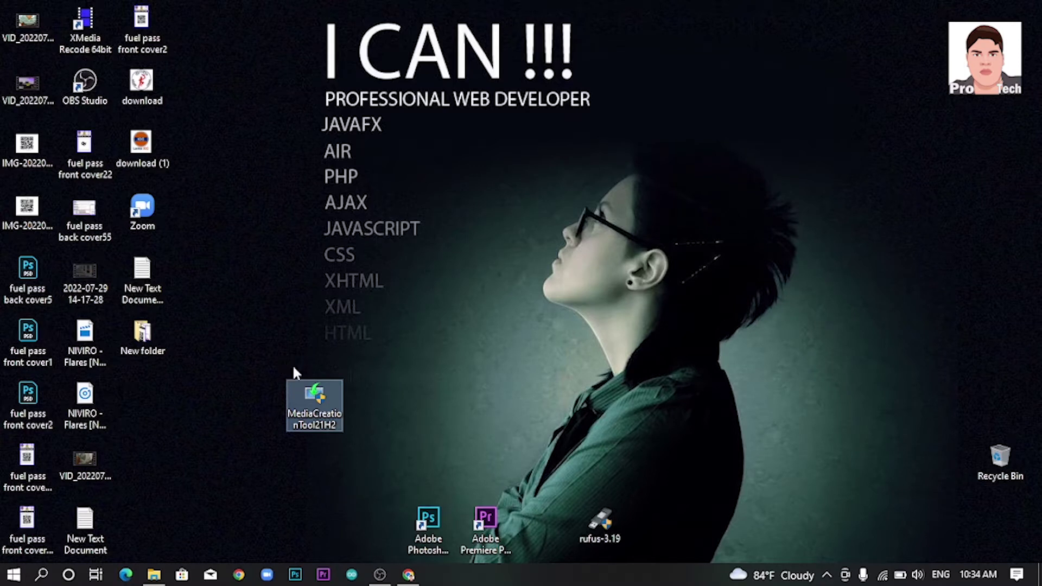
pyautogui.doubleClick(328, 399)
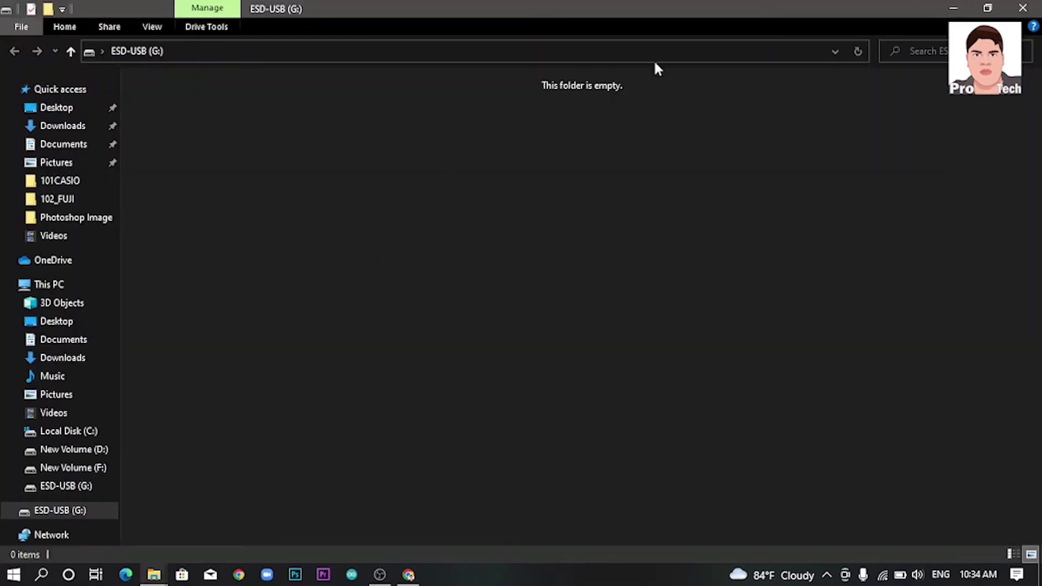
pyautogui.click(954, 8)
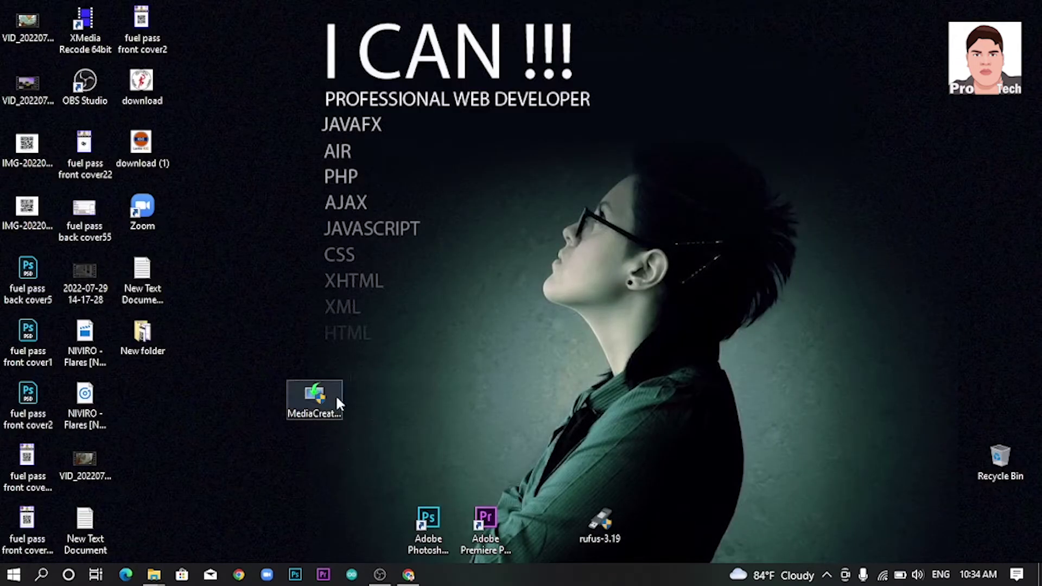
pyautogui.doubleClick(309, 395)
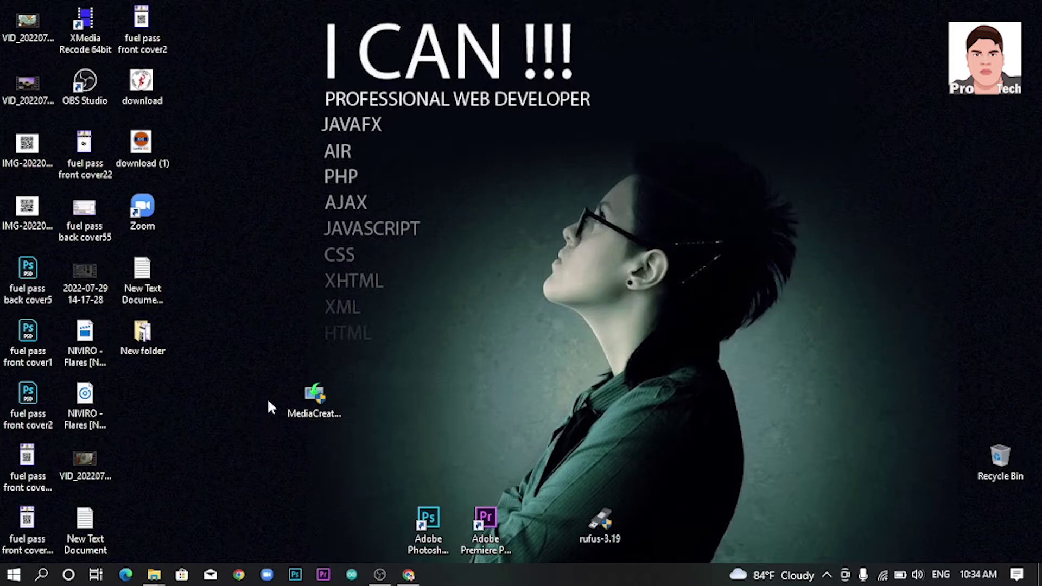
pyautogui.doubleClick(315, 395)
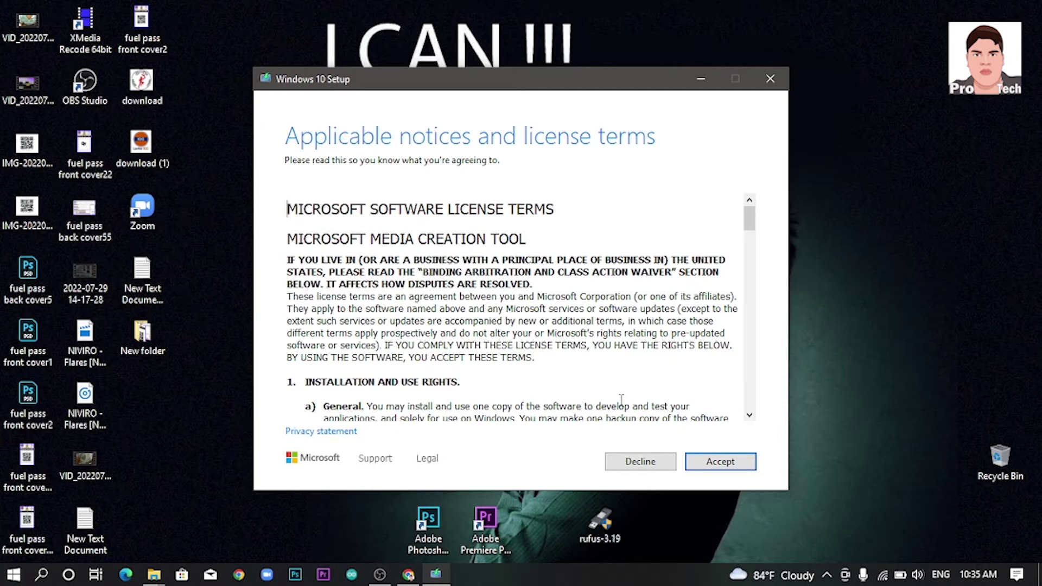
# - Accept the license terms in Windows 10 Setup and choose to create installation media for another PC
pyautogui.scroll(-8, 684, 306)
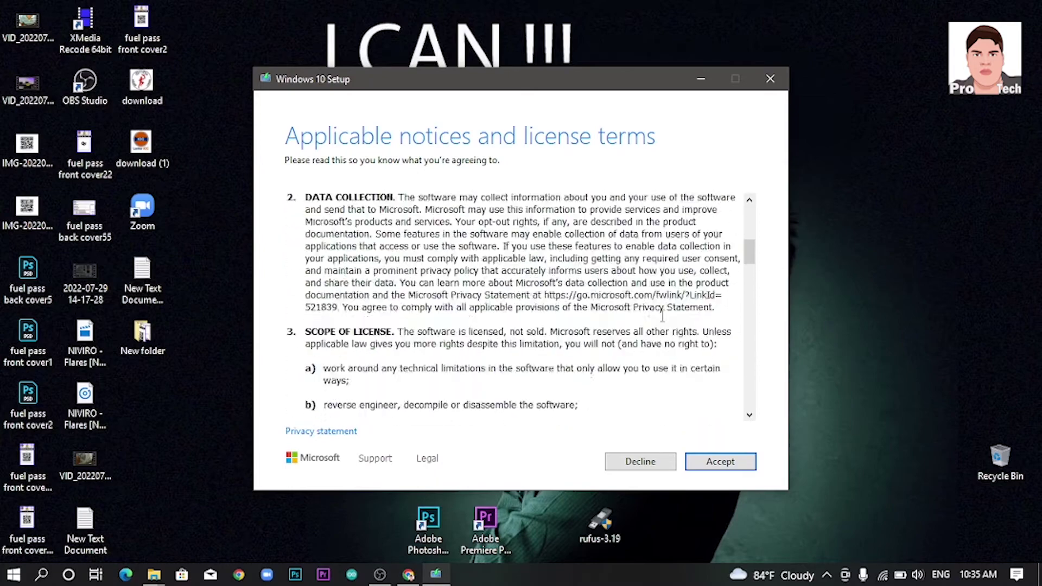
pyautogui.scroll(-20, 661, 316)
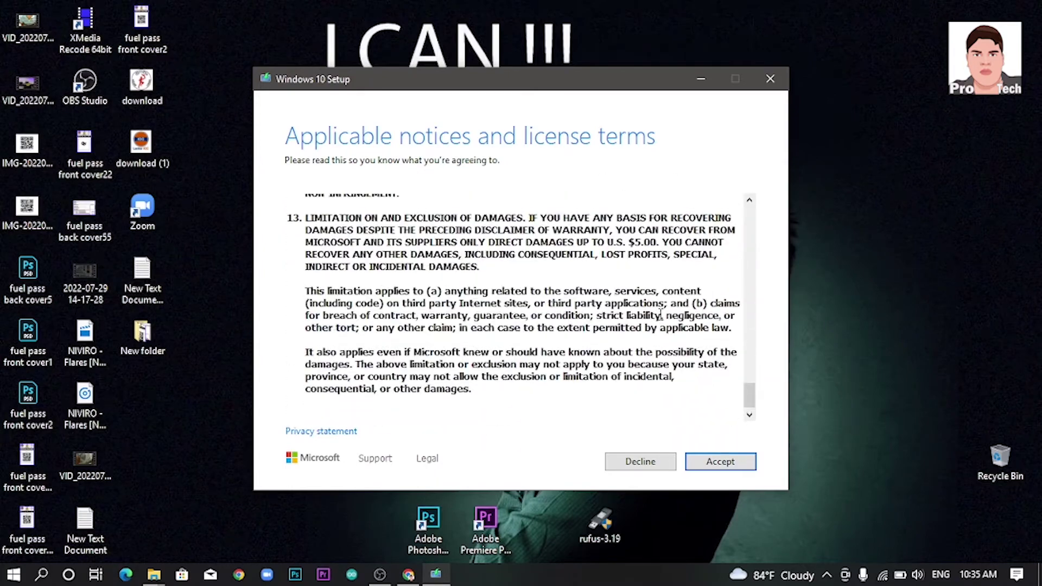
pyautogui.scroll(15, 660, 316)
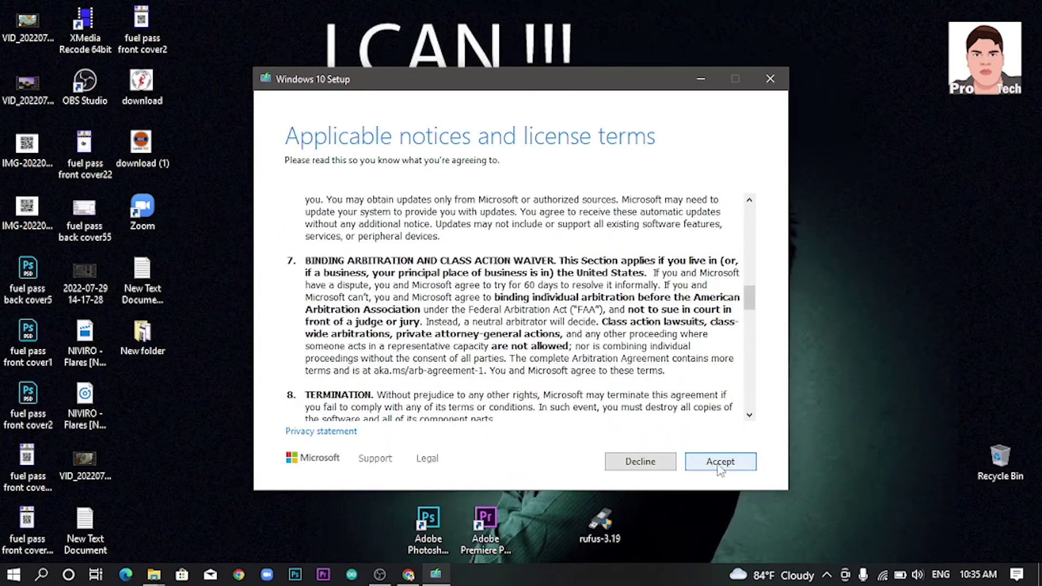
pyautogui.click(720, 461)
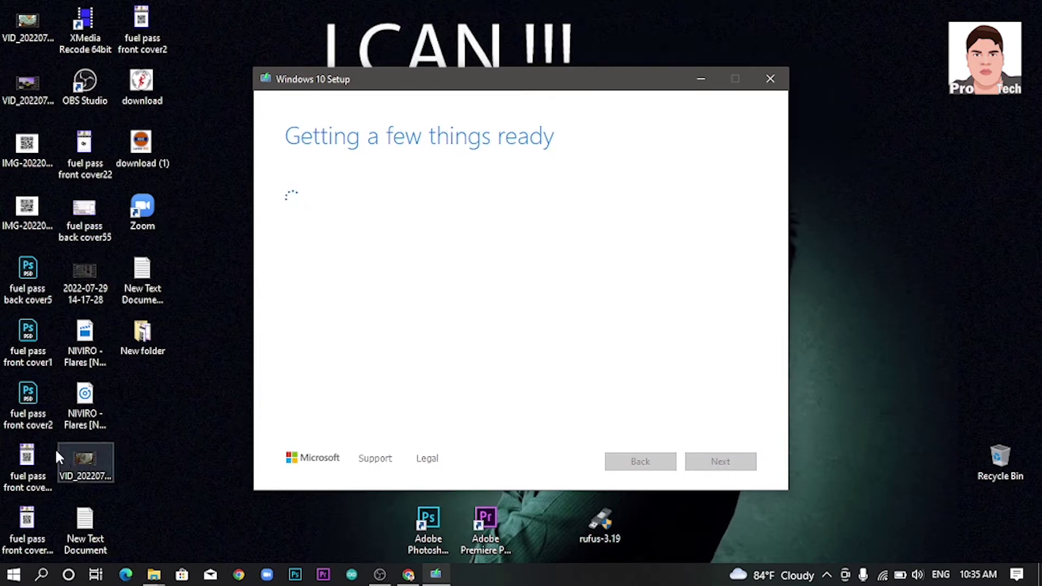
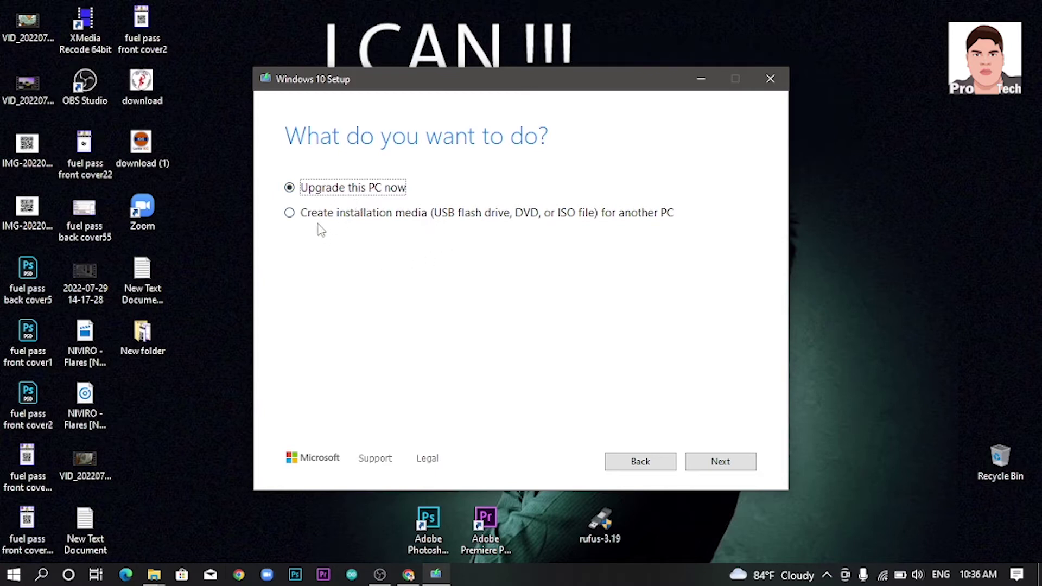
pyautogui.click(290, 217)
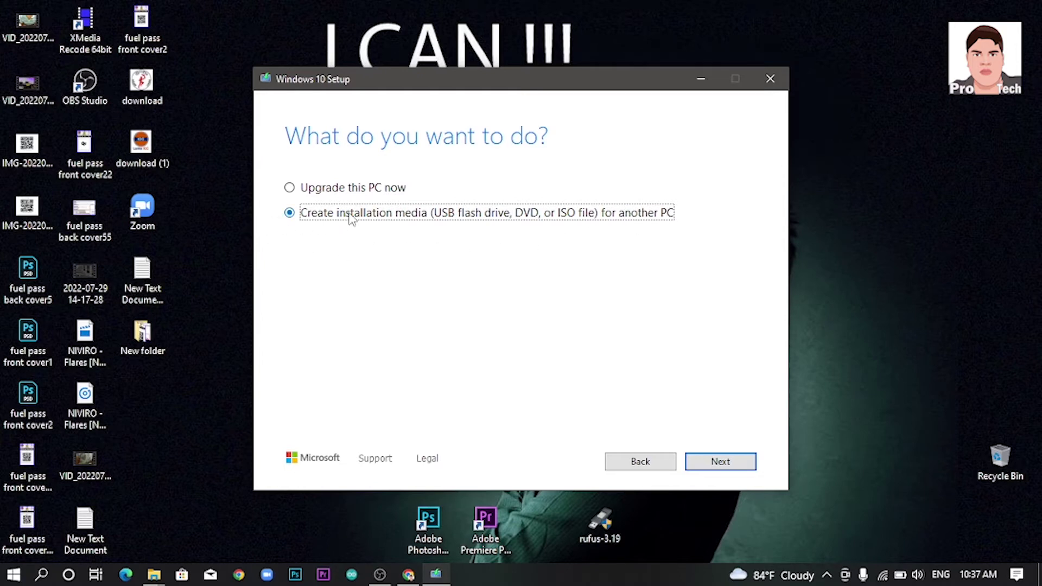
pyautogui.click(730, 460)
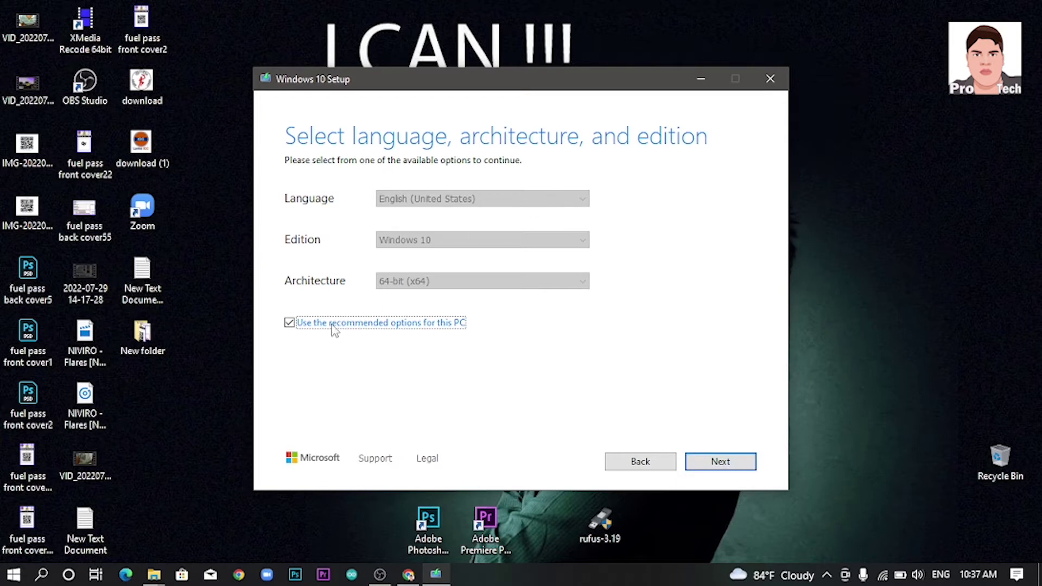
# - Turn off the recommended options for this PC and look through the language and edition choices
pyautogui.click(300, 328)
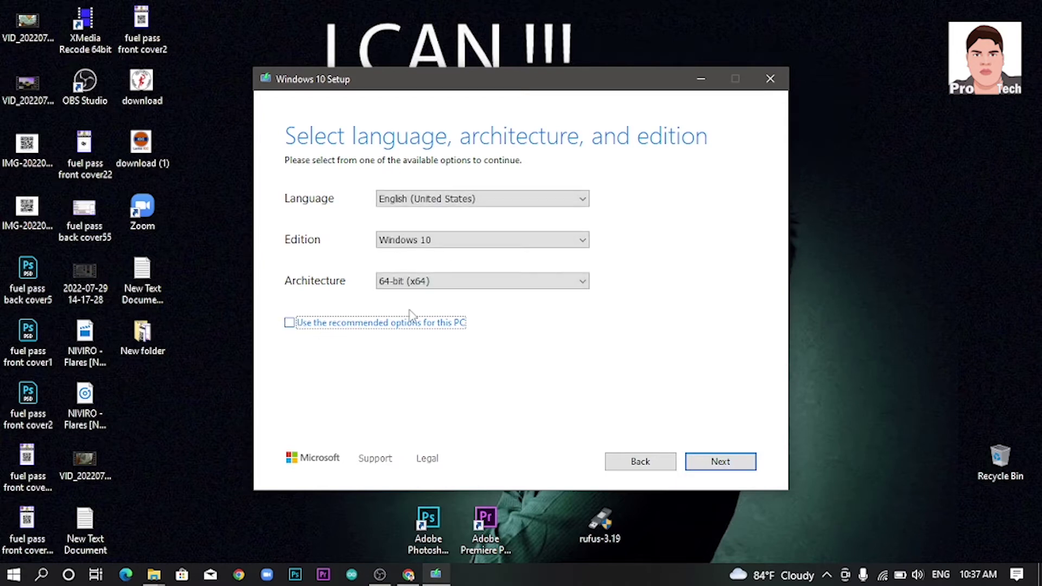
pyautogui.click(575, 200)
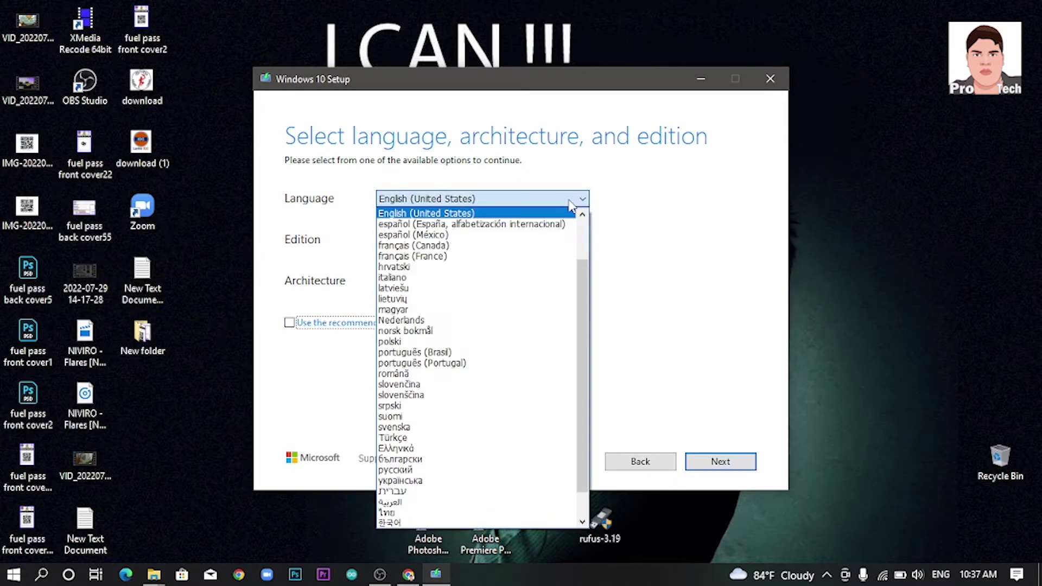
pyautogui.click(570, 198)
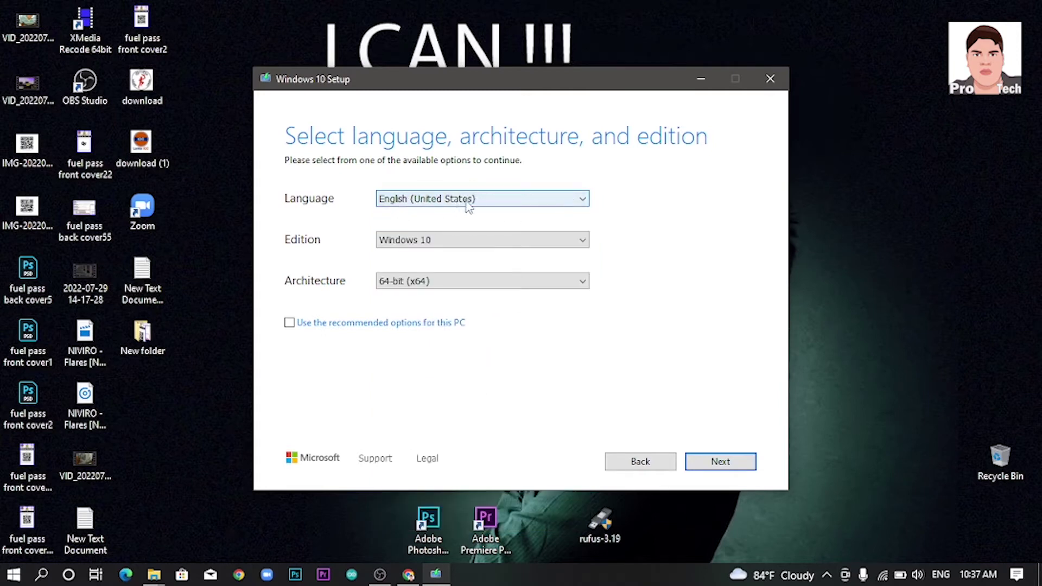
pyautogui.click(510, 247)
pyautogui.click(510, 251)
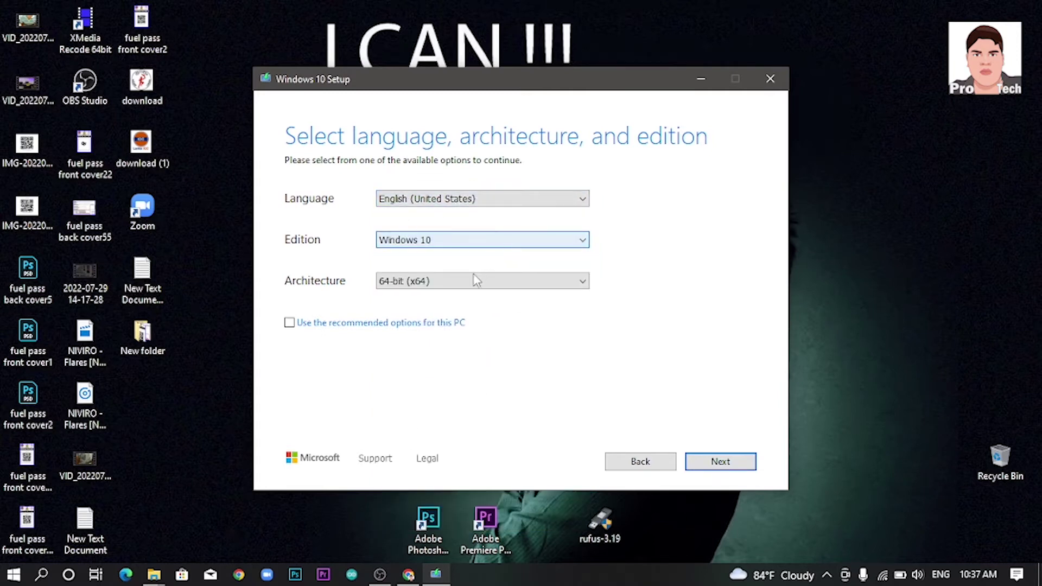
# - Try the 32-bit (x86), 64-bit (x64) and Both architecture options in turn
pyautogui.click(490, 286)
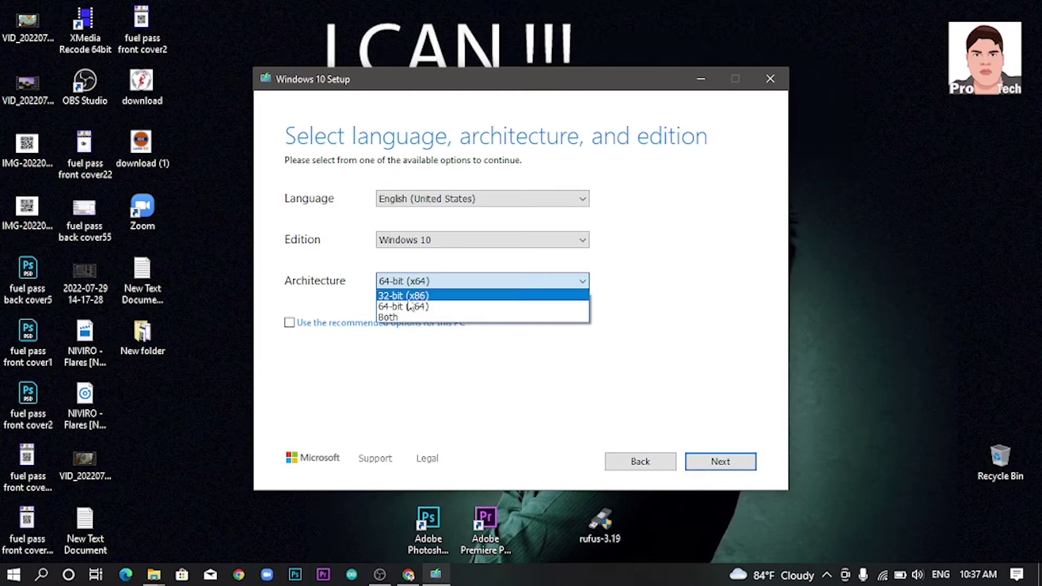
pyautogui.click(433, 298)
pyautogui.click(463, 281)
pyautogui.click(424, 307)
pyautogui.click(440, 283)
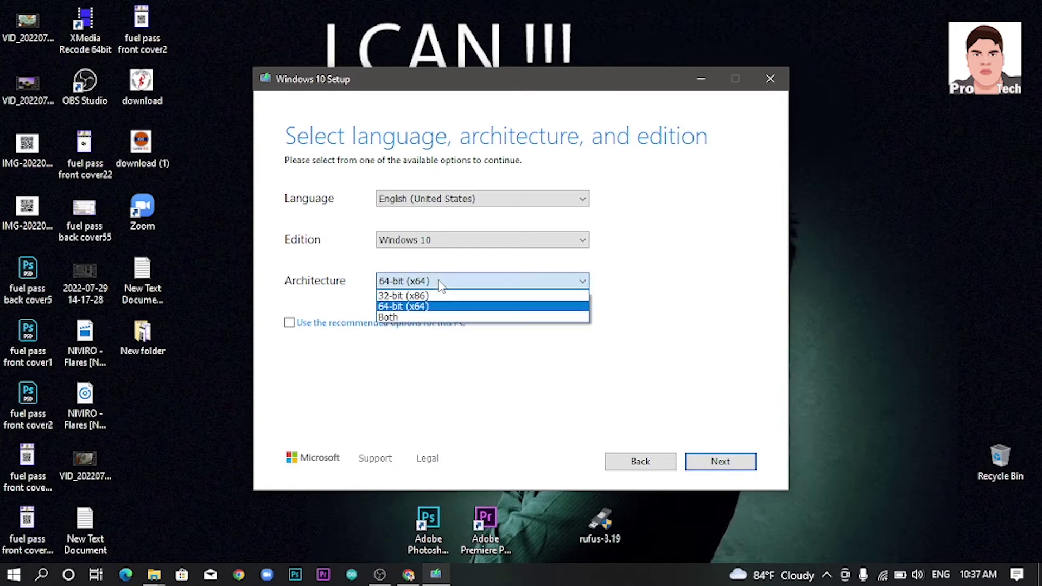
pyautogui.click(412, 319)
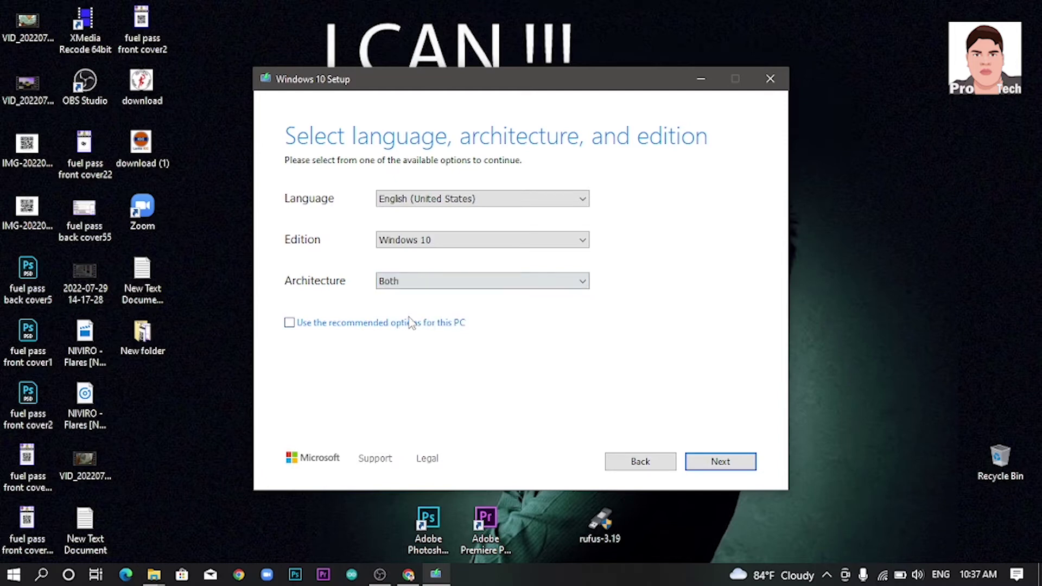
# - Set the architecture to 64-bit (x64)
pyautogui.click(470, 281)
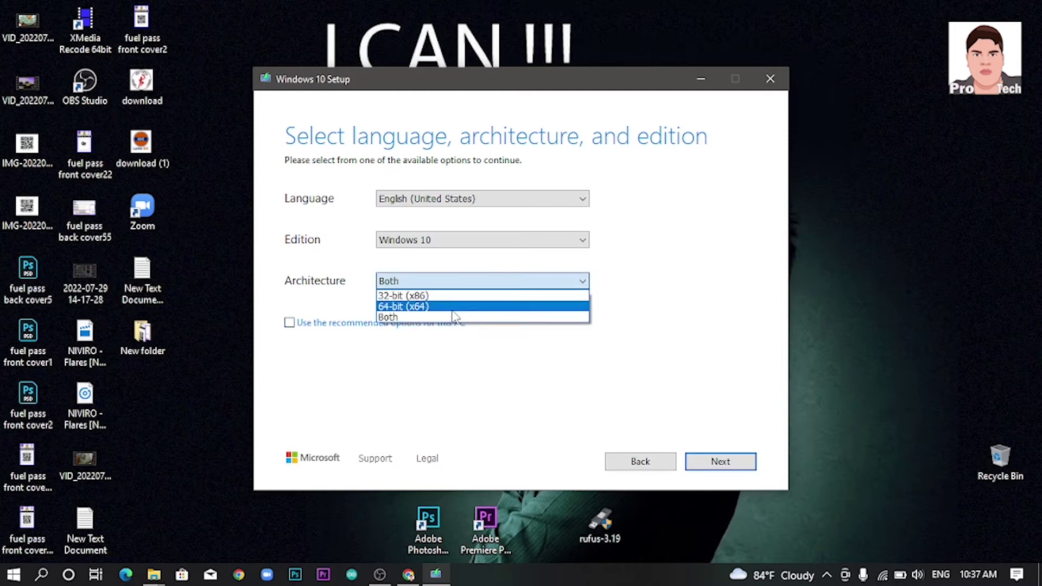
pyautogui.click(453, 307)
pyautogui.click(464, 283)
pyautogui.click(449, 306)
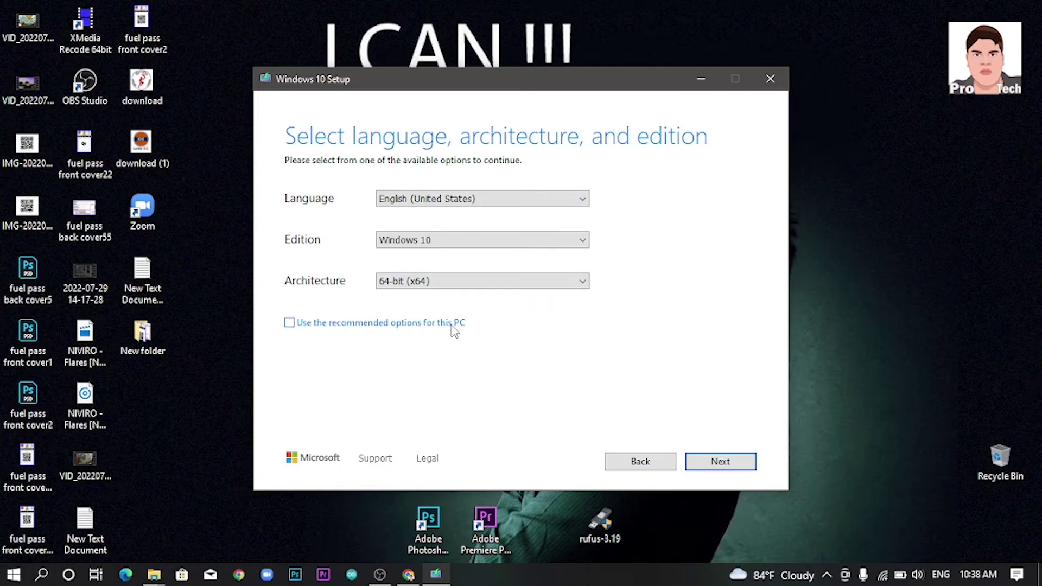
# - Turn on the recommended options for this PC and continue to the media type selection
pyautogui.click(289, 322)
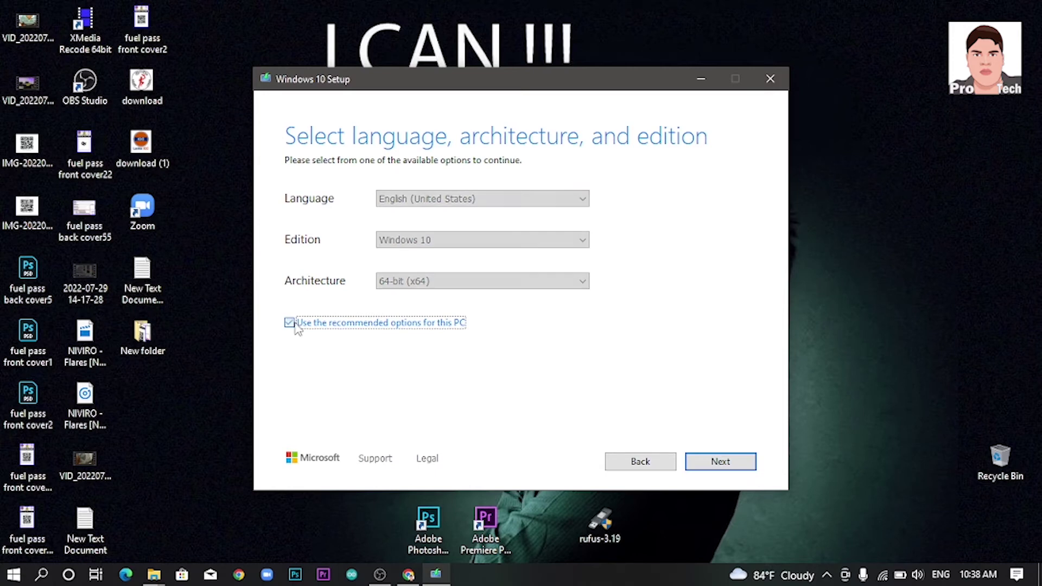
pyautogui.click(716, 469)
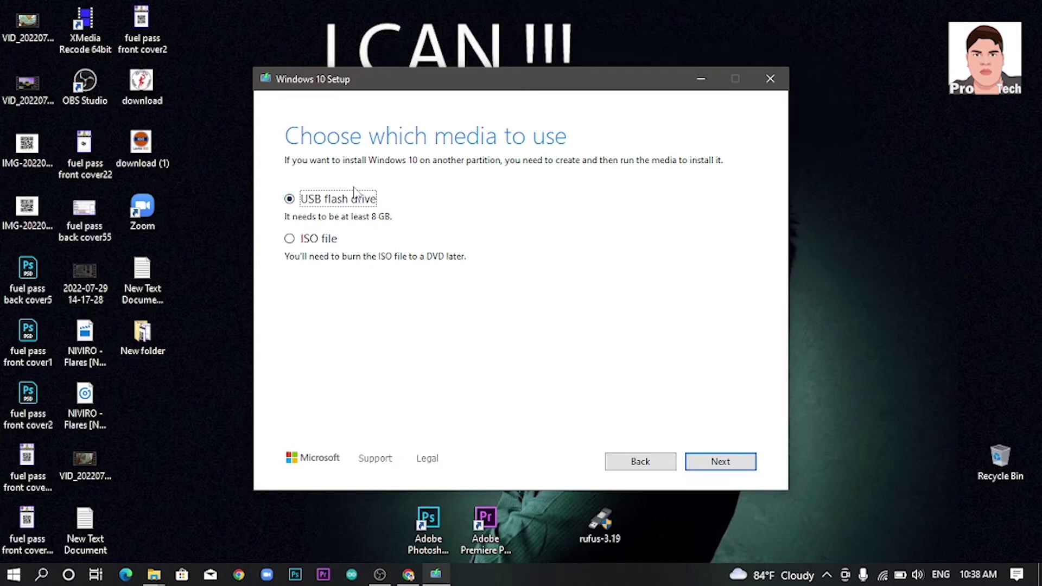
# - Look at the ISO file option, choose USB flash drive as the media and continue to the drive selection
pyautogui.click(289, 239)
pyautogui.click(290, 200)
pyautogui.click(722, 471)
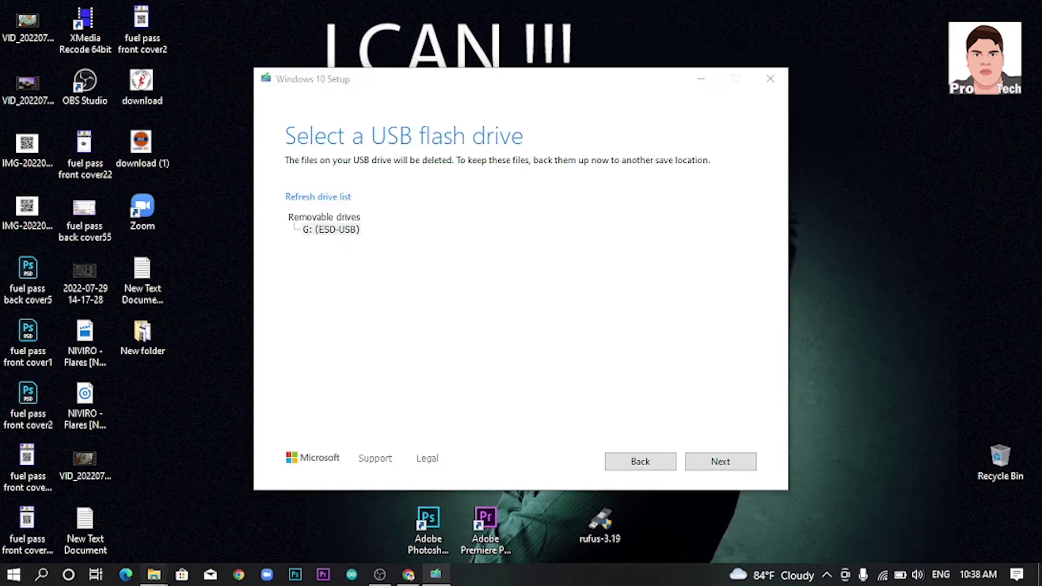
# - Check the ESD-USB (G:) drive under This PC in File Explorer, return to the setup and proceed with G: (ESD-USB)
pyautogui.moveTo(155, 570)
pyautogui.click(118, 503)
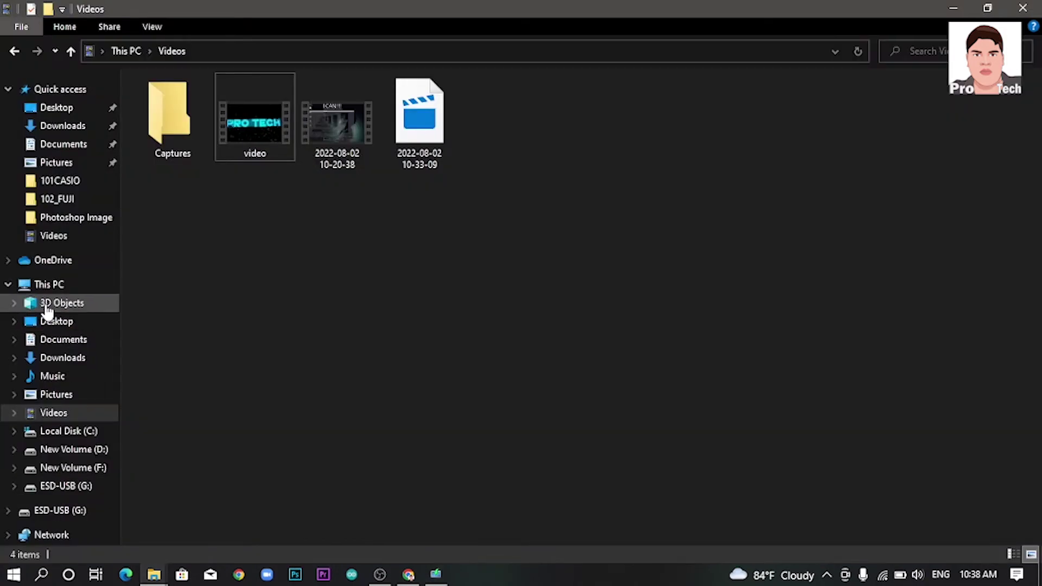
pyautogui.click(47, 285)
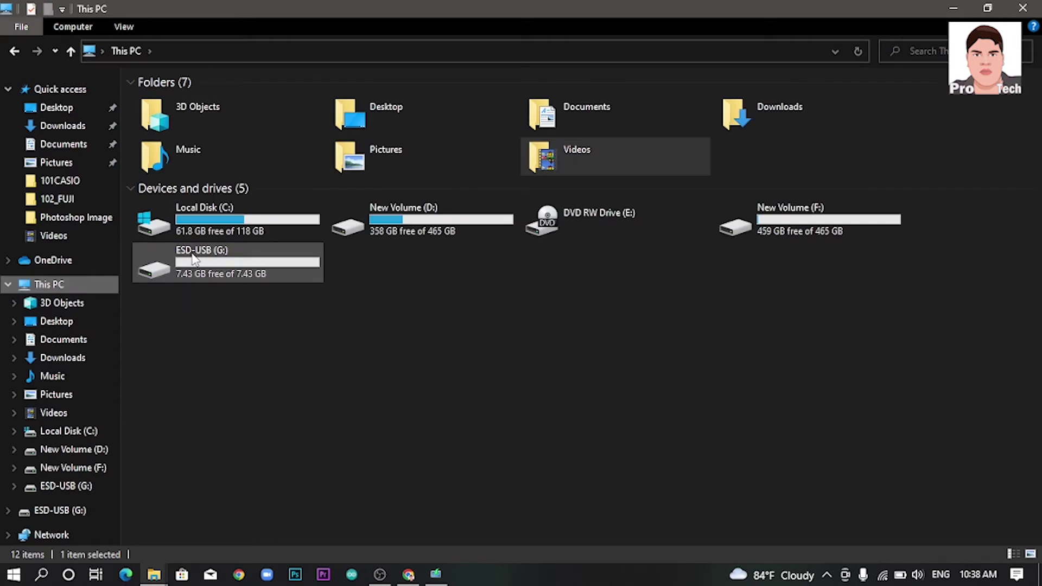
pyautogui.click(955, 8)
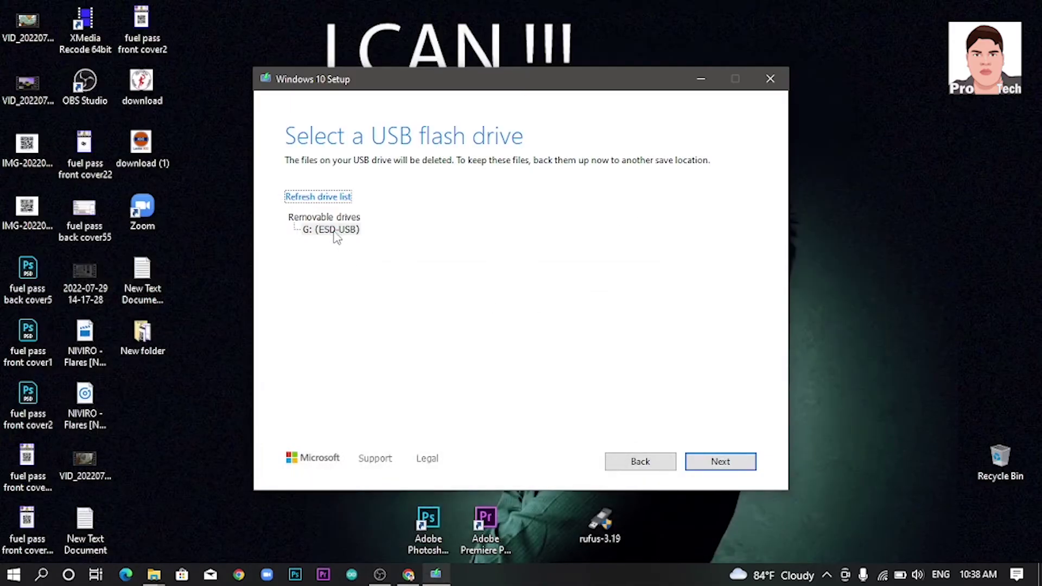
pyautogui.click(720, 461)
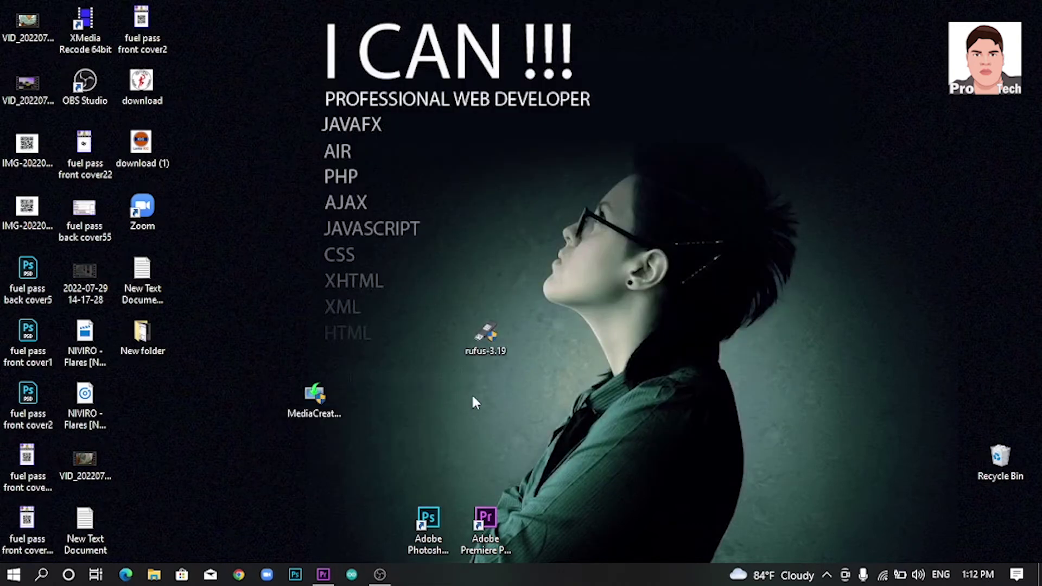
# - Move the rufus-3.19 icon level with the Media Creation Tool icon, and open the official Rufus website in Chrome by searching for "rufus download"
pyautogui.moveTo(476, 340); pyautogui.dragTo(475, 413)
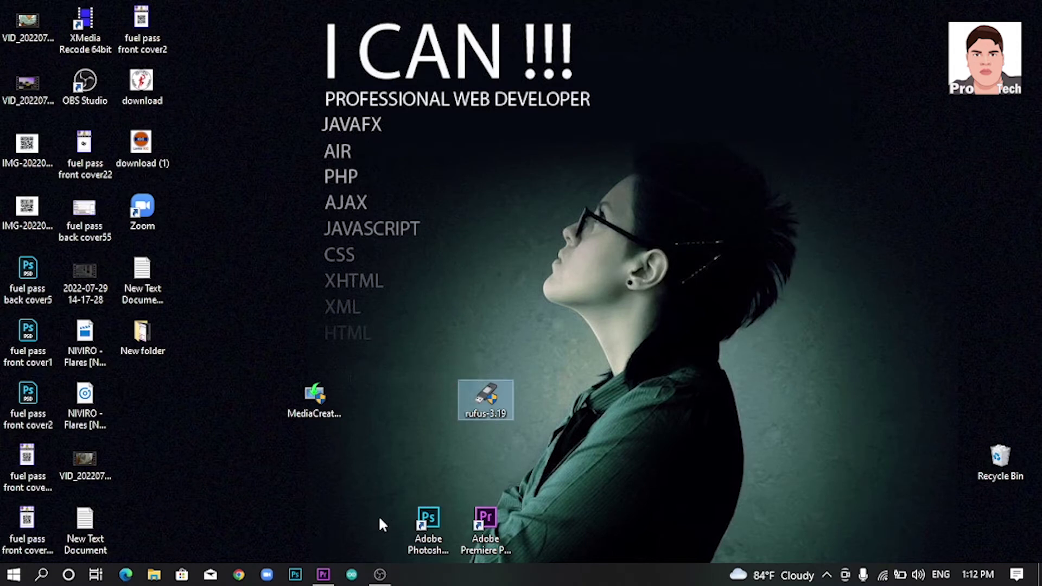
pyautogui.click(239, 574)
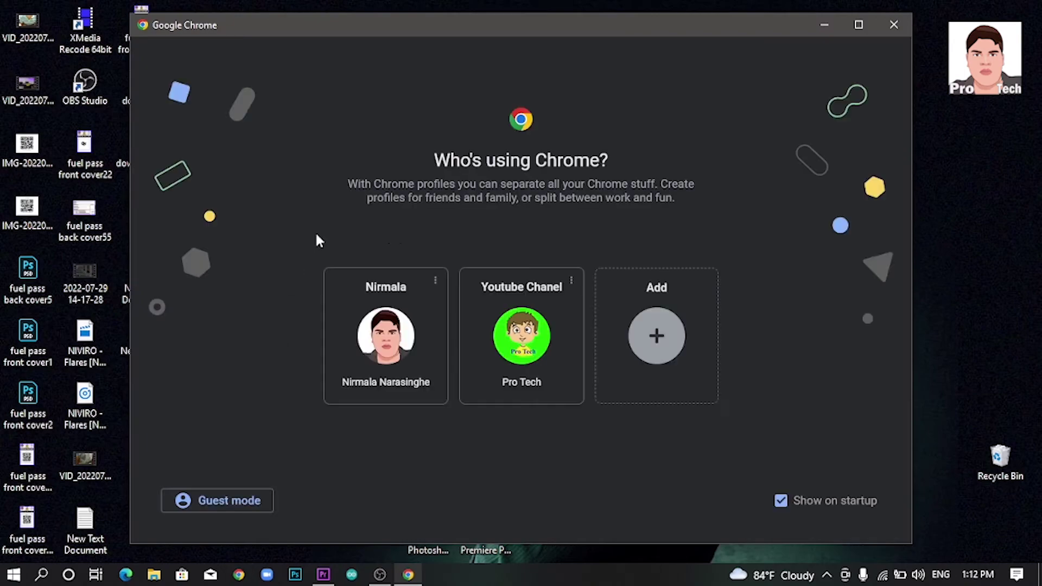
pyautogui.click(384, 341)
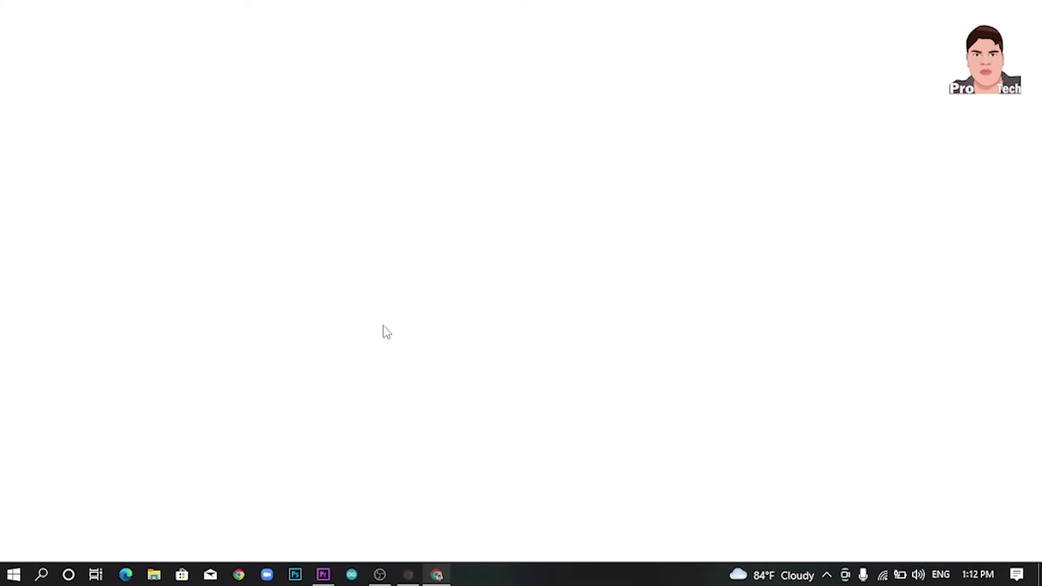
pyautogui.write('rufus download')
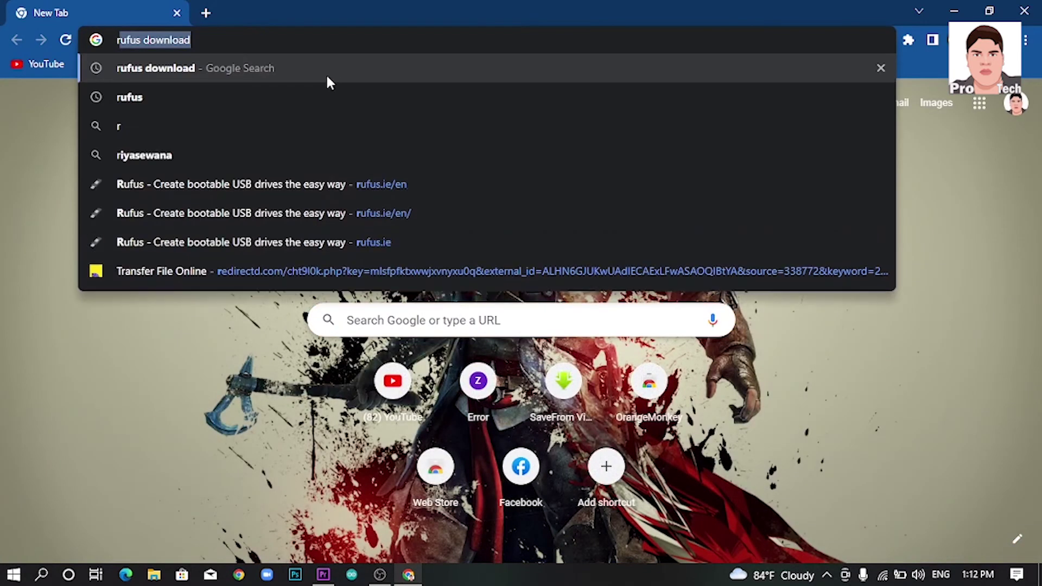
pyautogui.press('Return')
pyautogui.click(327, 225)
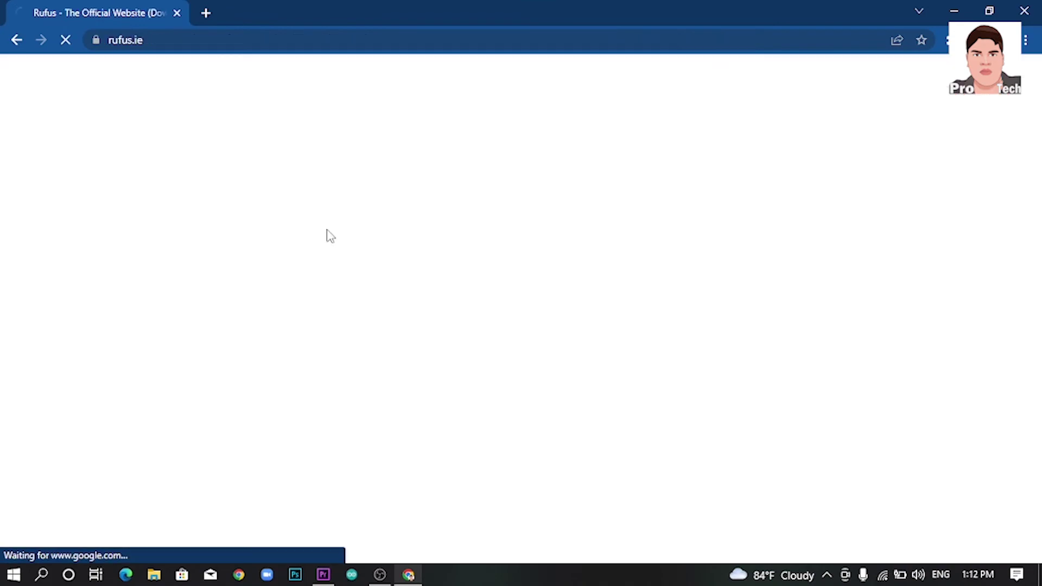
# - Start downloading Rufus 3.19 from the Download section of the page and cancel the transfer
pyautogui.scroll(-10, 295, 297)
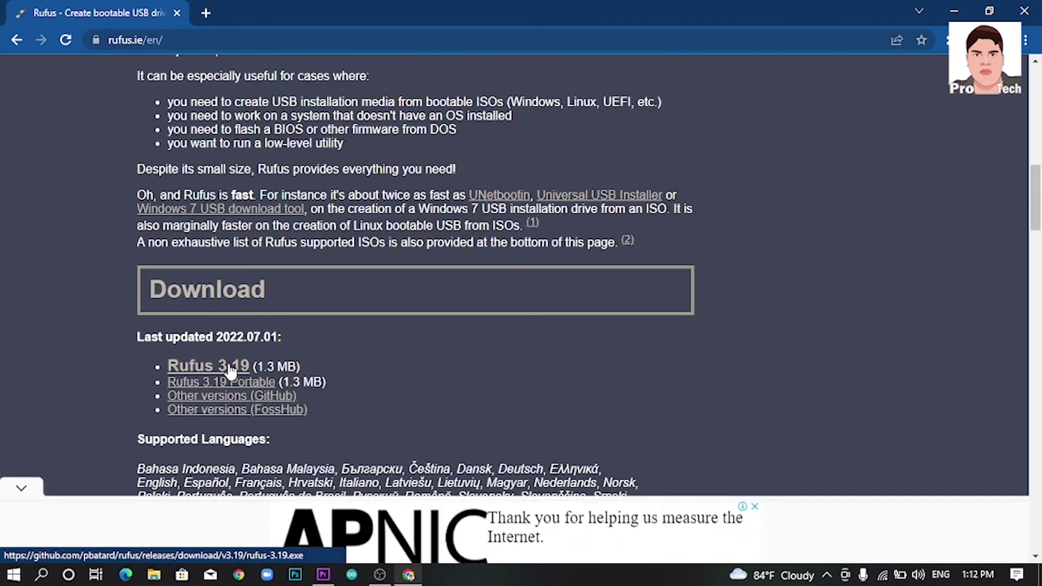
pyautogui.click(235, 372)
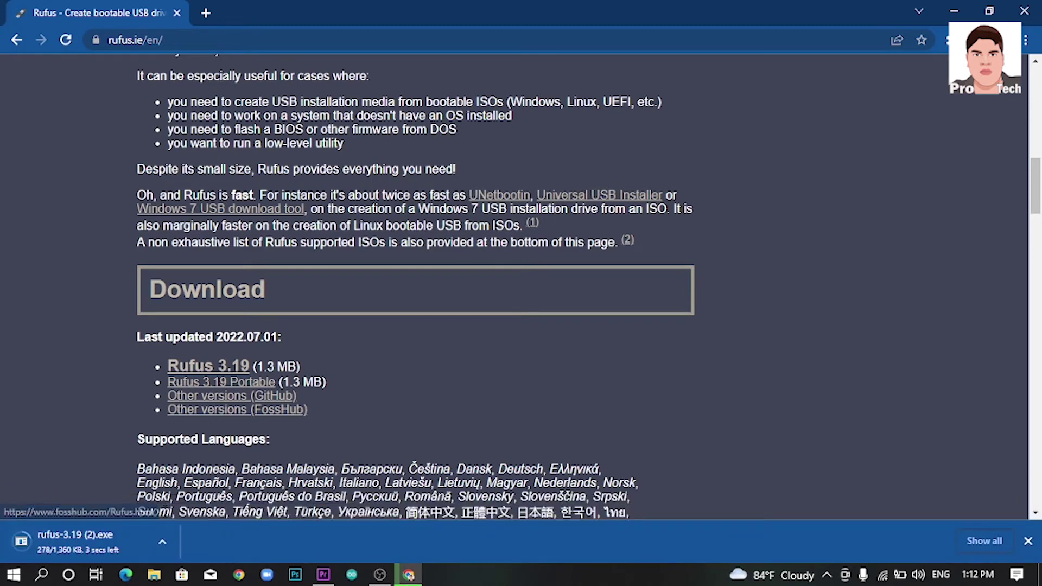
pyautogui.click(163, 537)
pyautogui.click(180, 516)
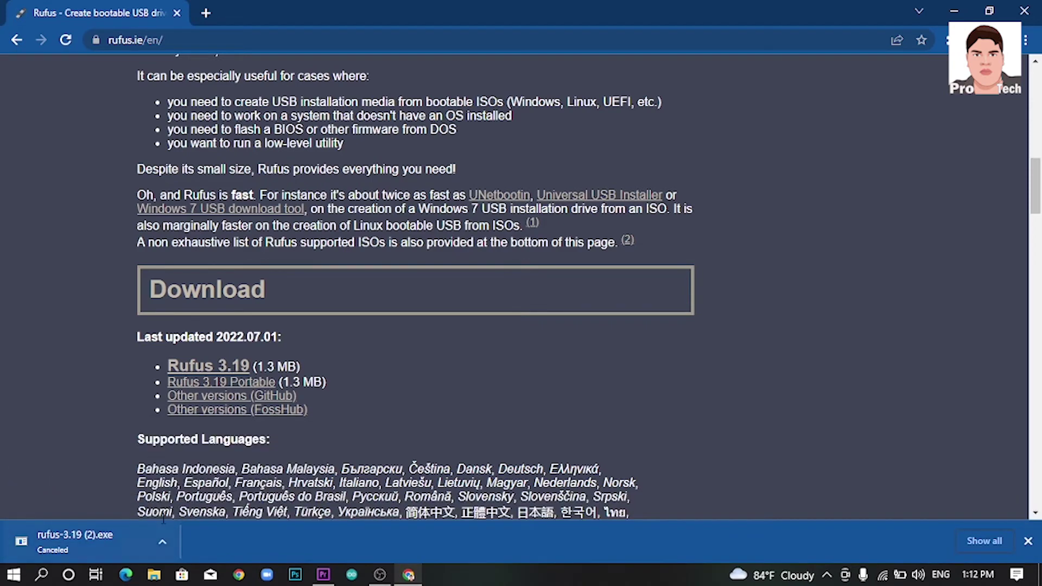
# - Replace the Rufus tab with a new one, search for "get into pc" and open the Operating Systems section of getintopc.com
pyautogui.click(206, 13)
pyautogui.click(177, 13)
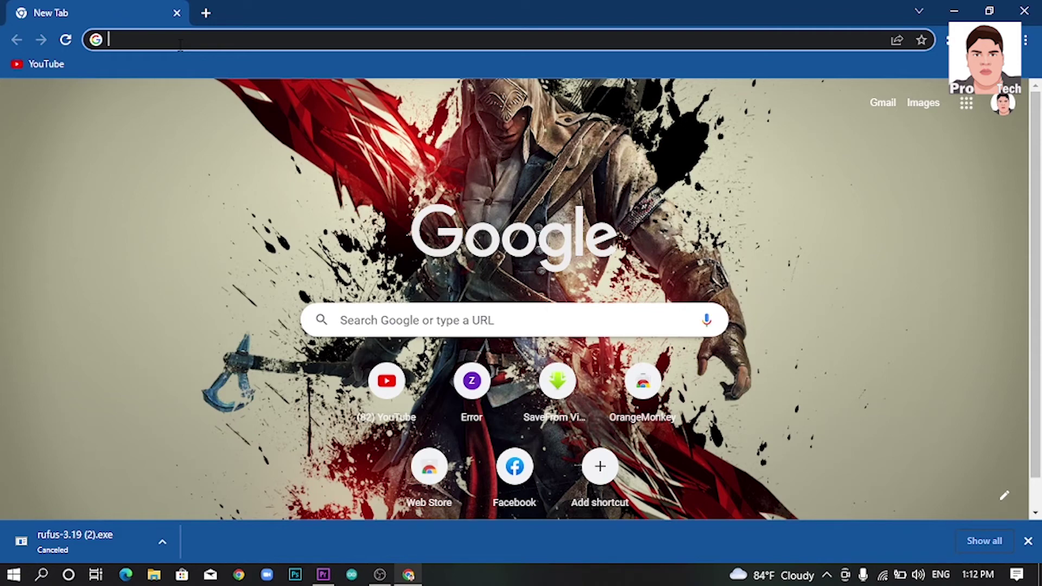
pyautogui.write('get into pc')
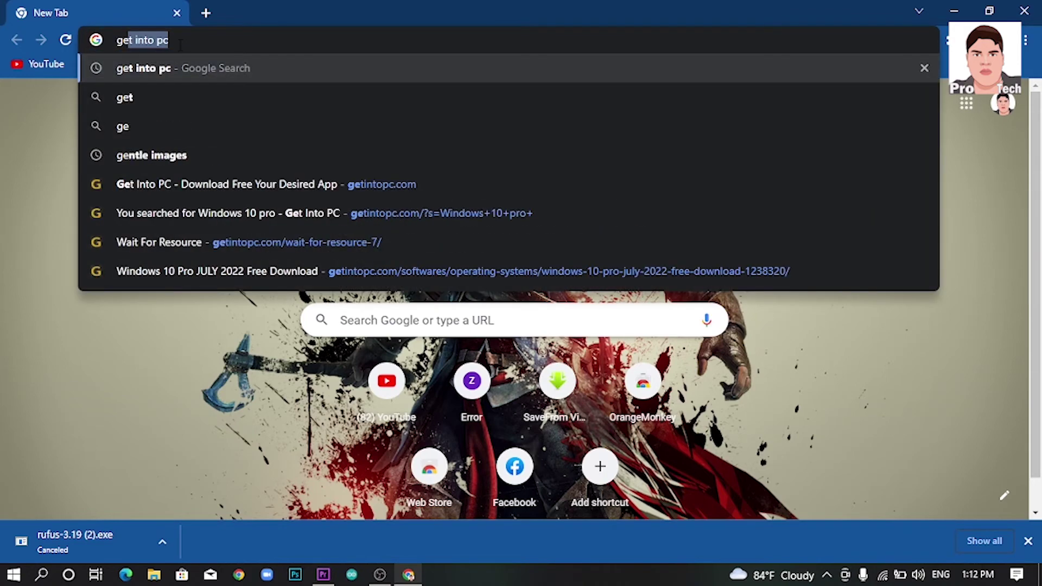
pyautogui.click(187, 67)
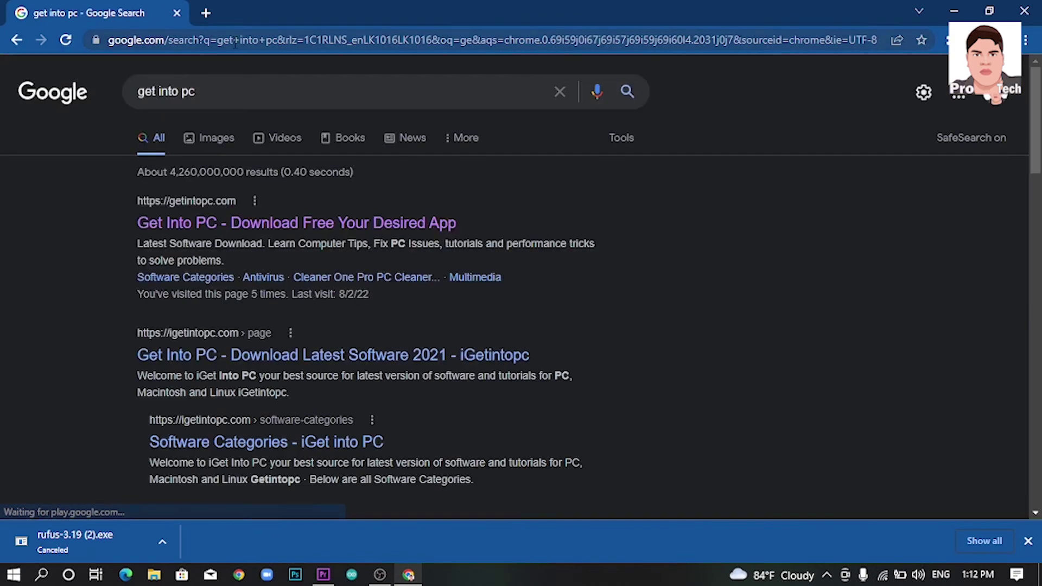
pyautogui.click(307, 226)
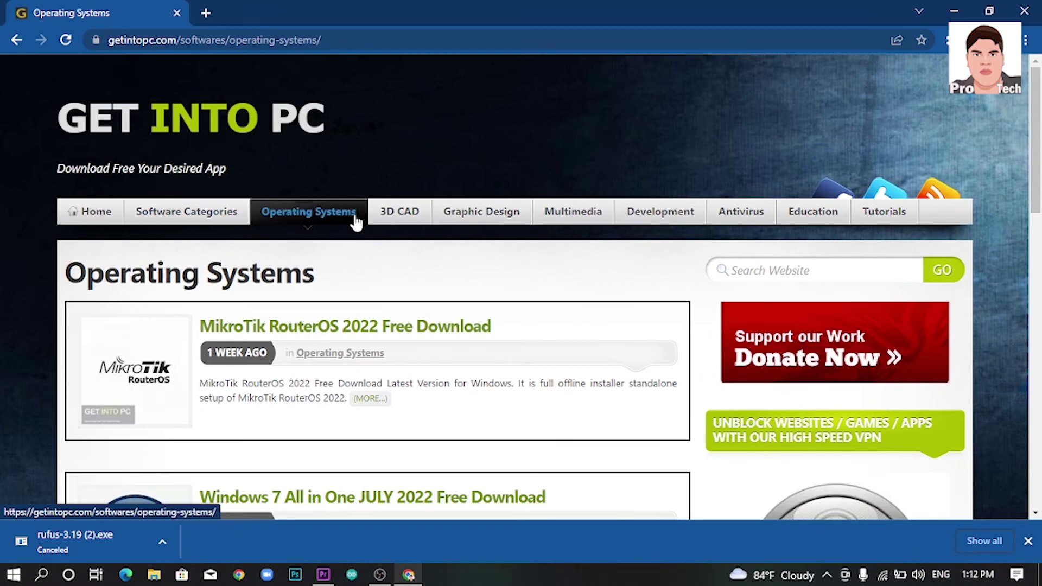
# - Search the Get Into PC website for "Windows 10 pro" and open the Windows 10 Pro JULY 2022 Free Download page
pyautogui.click(835, 272)
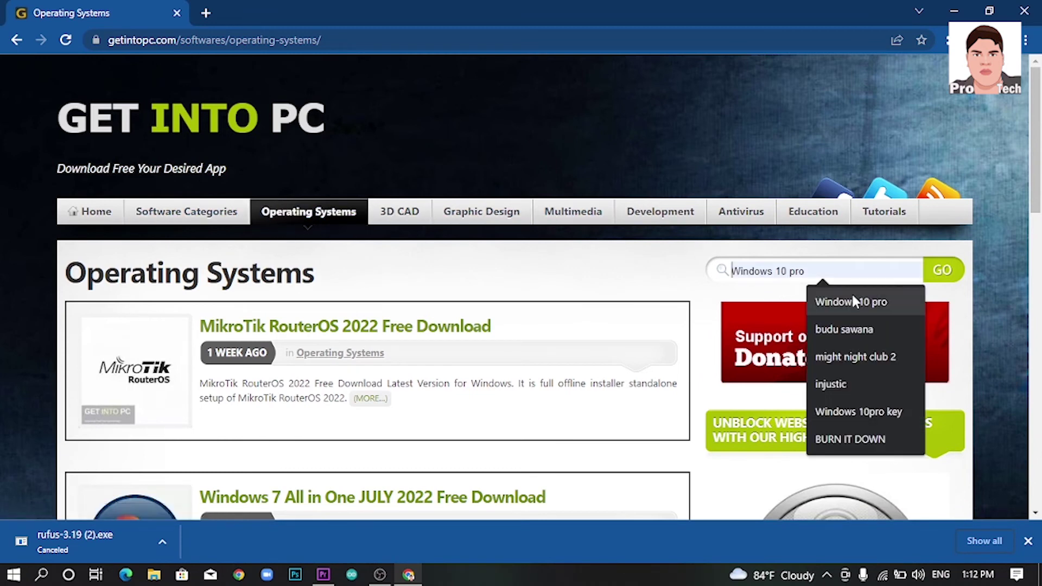
pyautogui.click(855, 299)
pyautogui.click(942, 270)
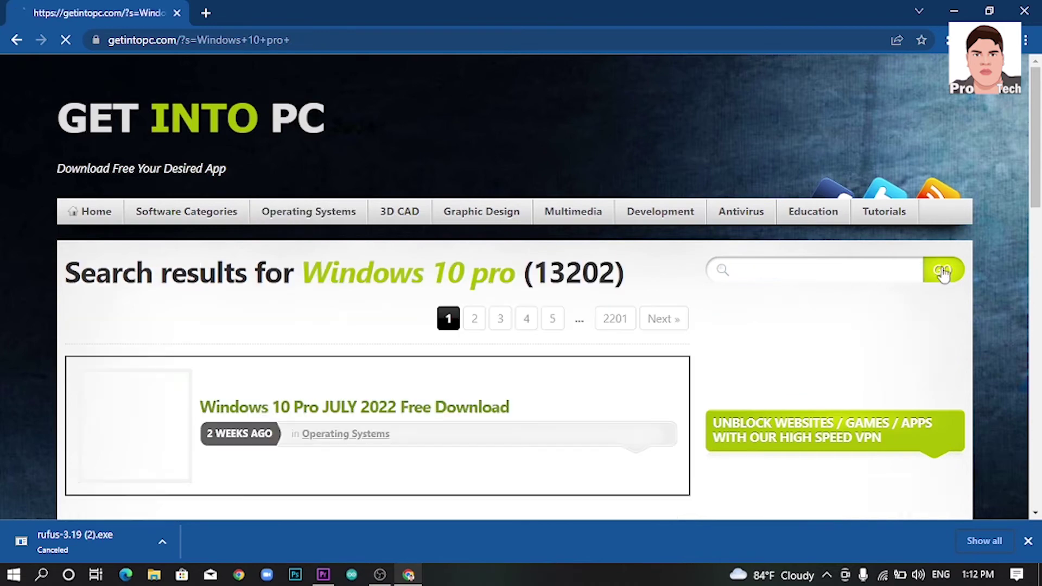
pyautogui.scroll(-2, 531, 302)
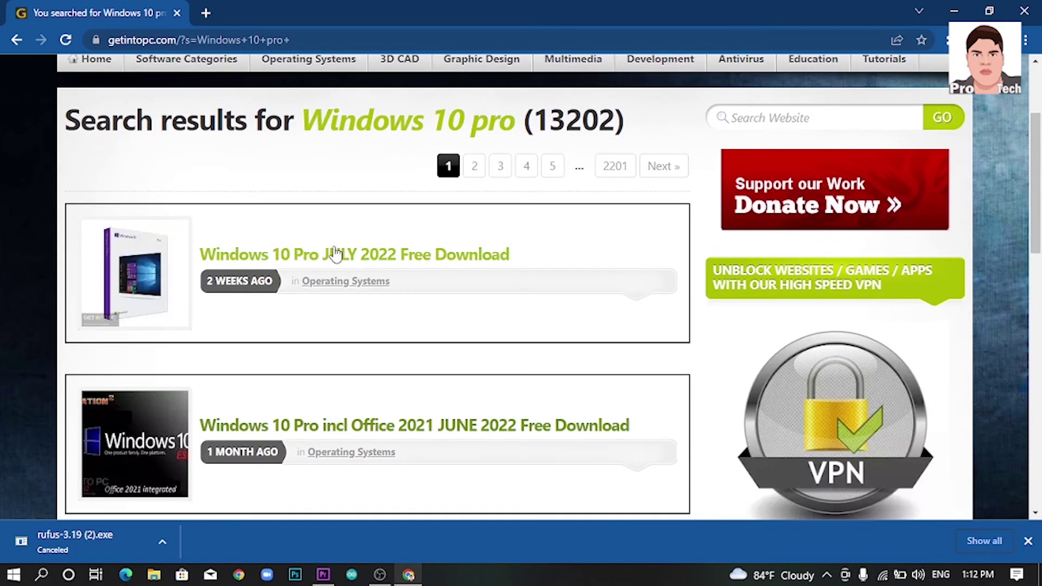
pyautogui.click(357, 254)
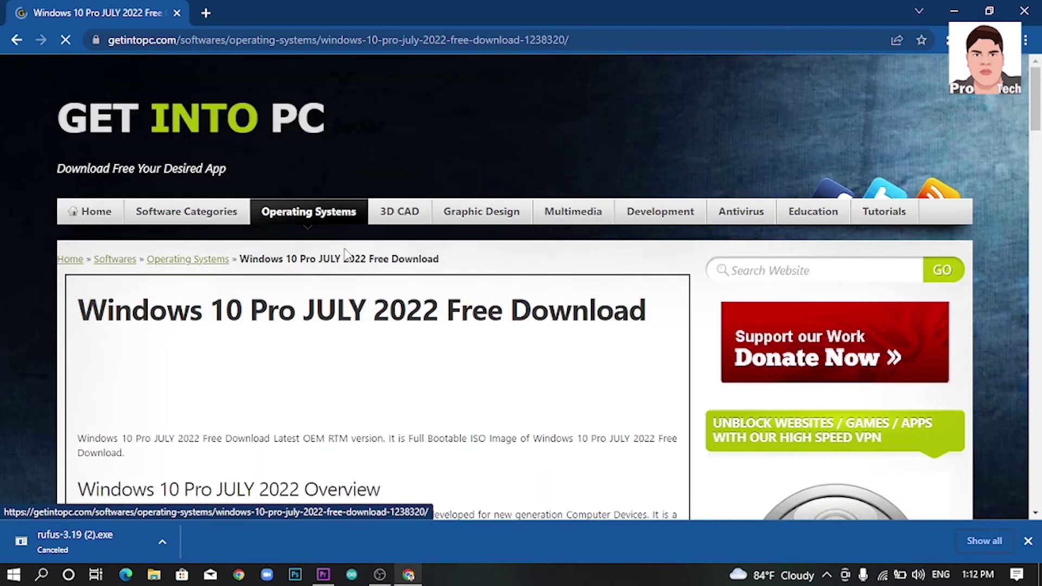
# - Start the Windows 10 Pro JULY 2022 ISO download from the page, cancel it and close the browser
pyautogui.scroll(-8, 353, 314)
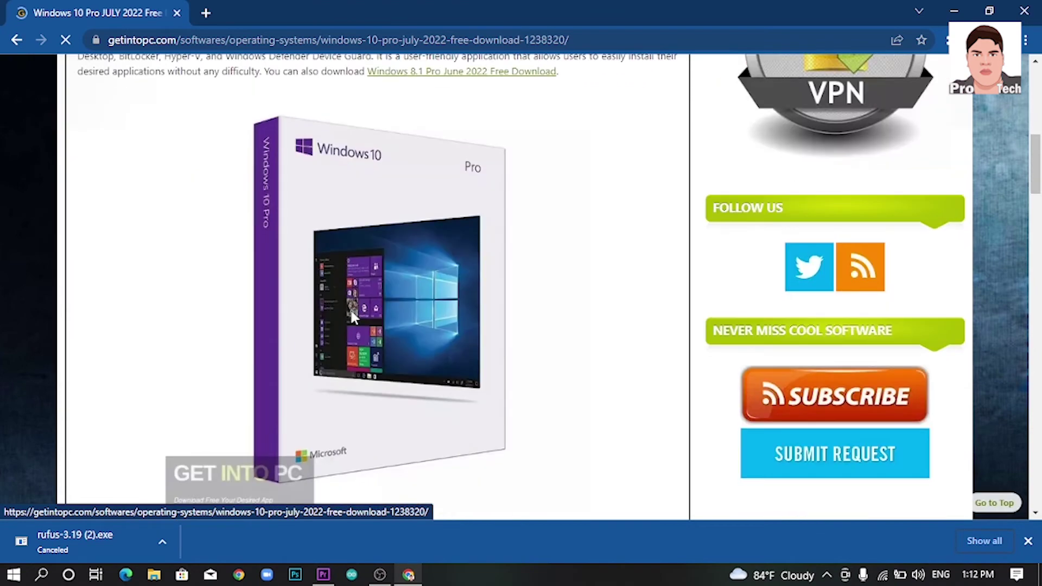
pyautogui.scroll(-20, 350, 308)
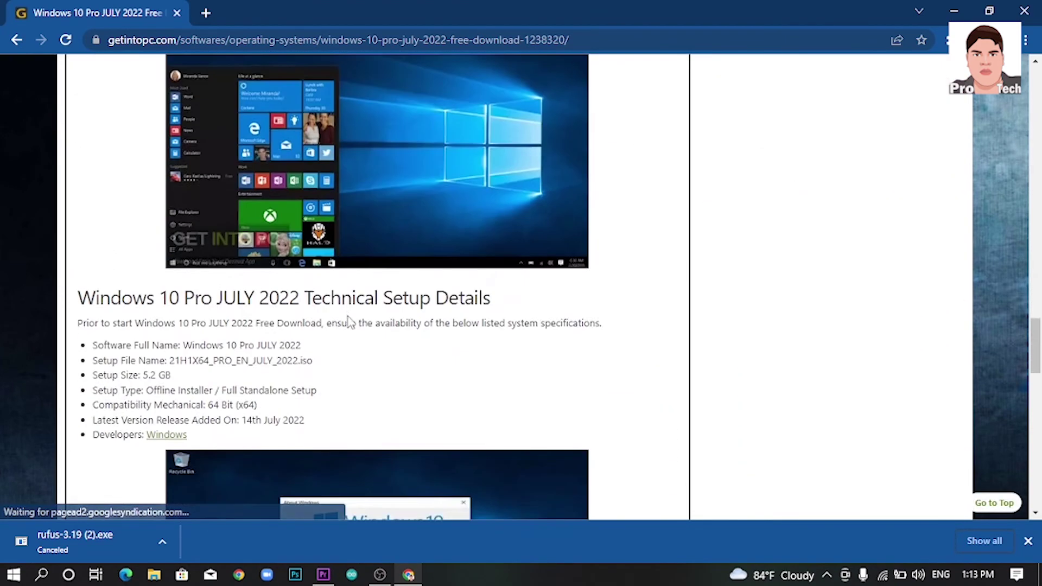
pyautogui.scroll(-10, 345, 328)
pyautogui.click(322, 432)
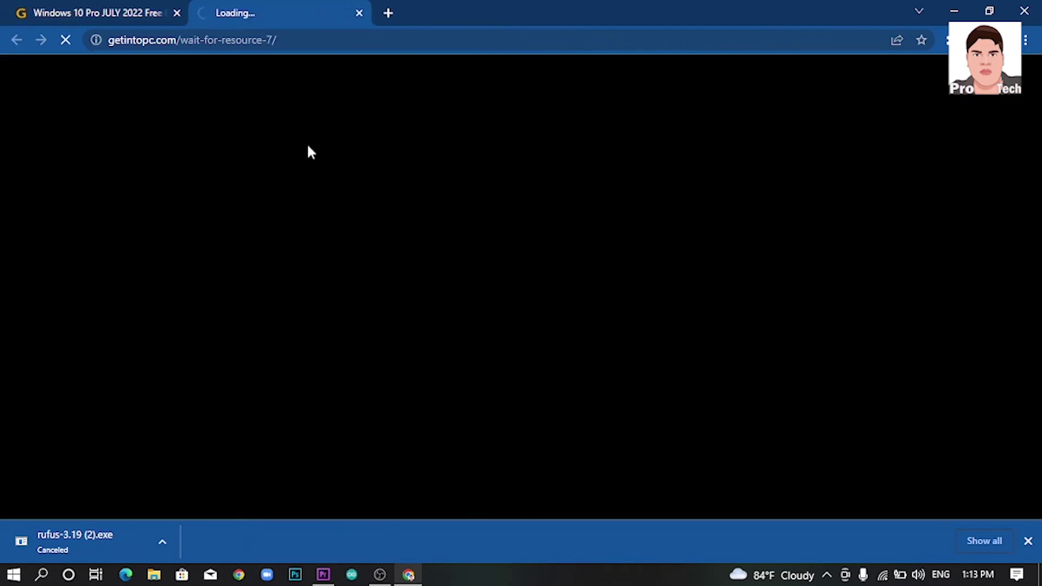
pyautogui.scroll(-3, 380, 125)
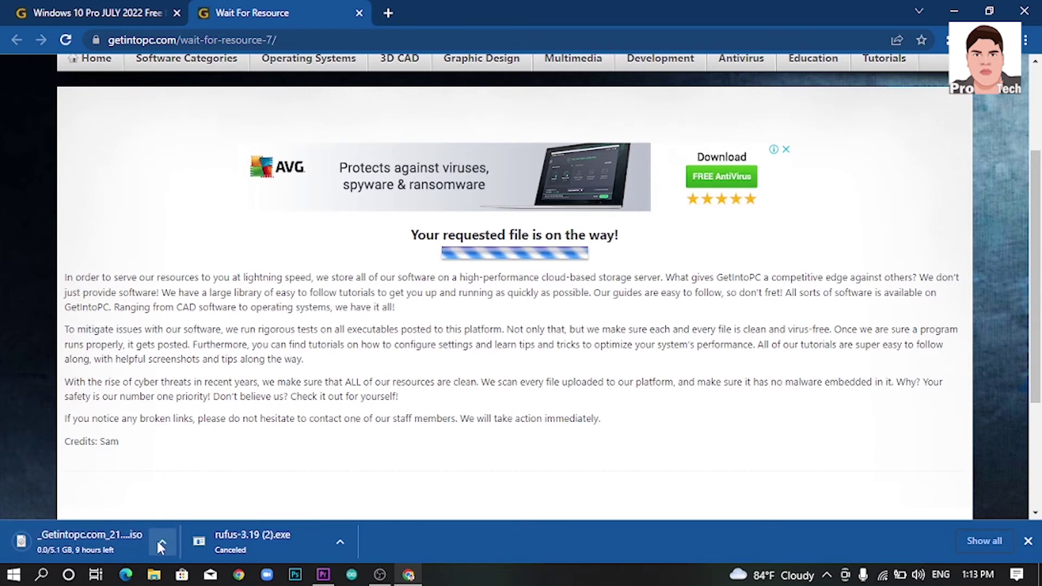
pyautogui.click(156, 538)
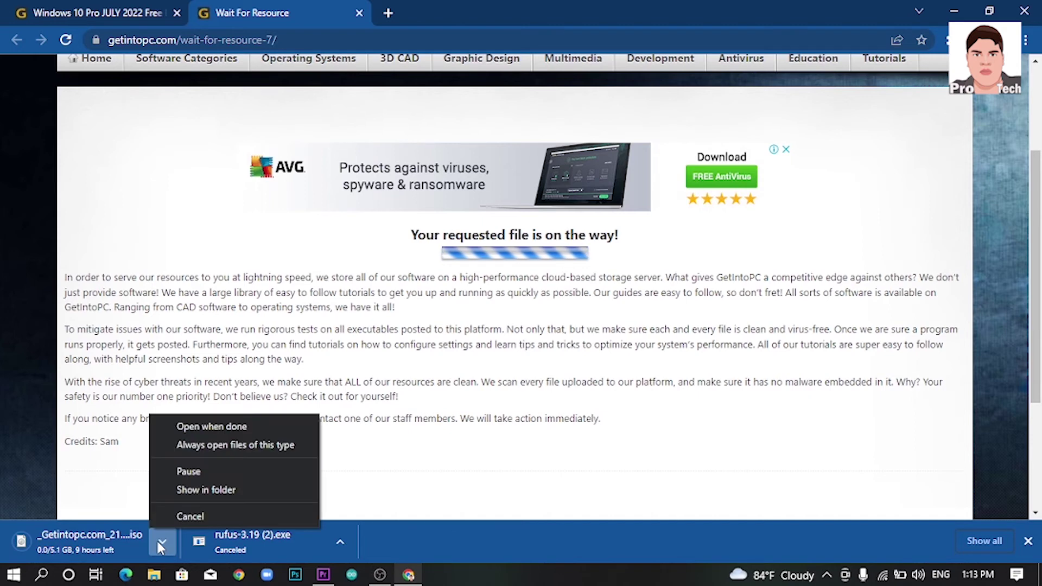
pyautogui.click(186, 516)
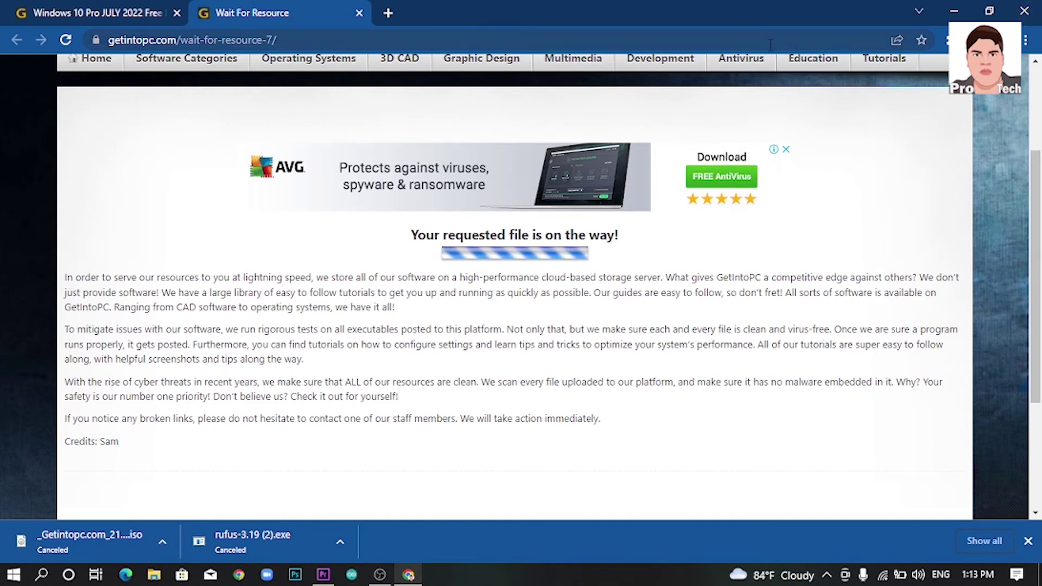
pyautogui.click(1024, 10)
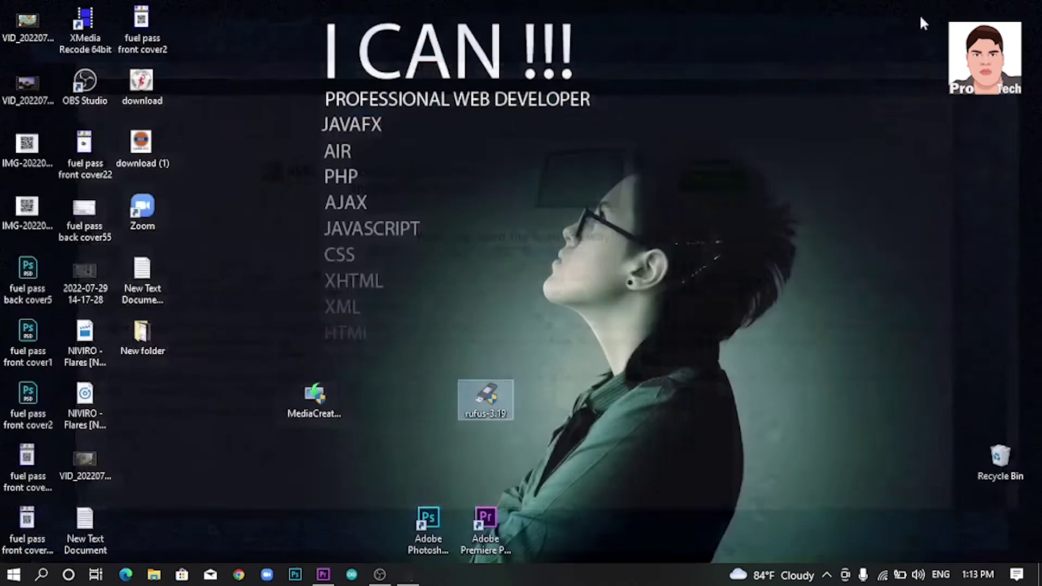
pyautogui.click(577, 326)
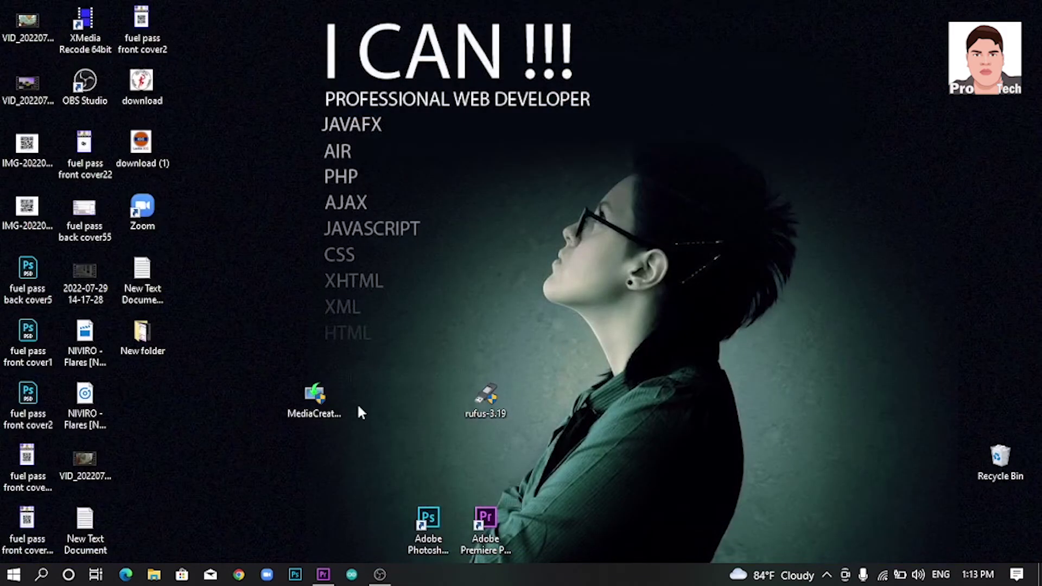
# - Check the contents of the CCCOMA_X64FRE_EN-US_DV9 (G:) USB drive in File Explorer and close the window
pyautogui.click(151, 577)
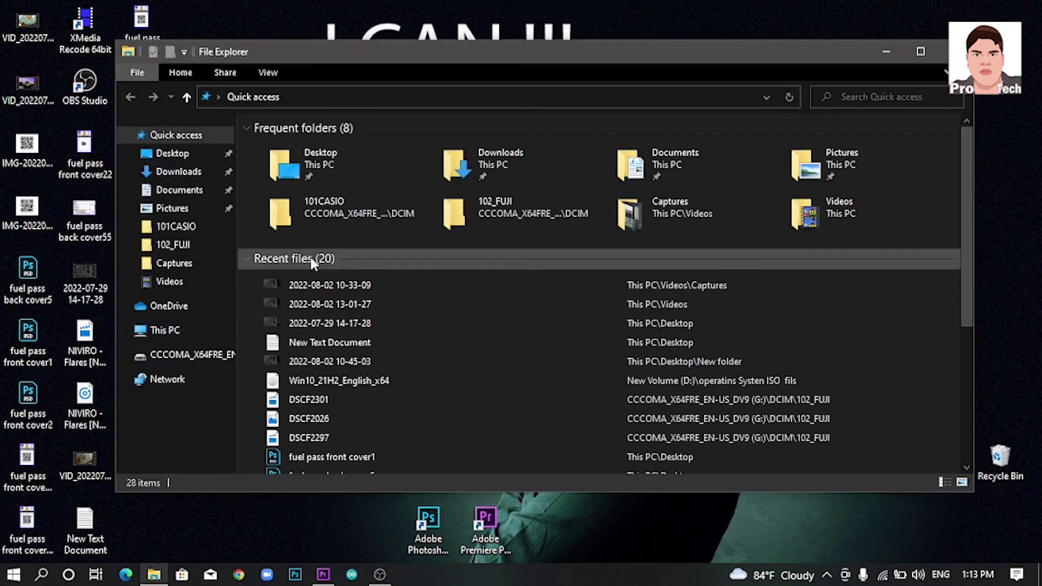
pyautogui.click(181, 333)
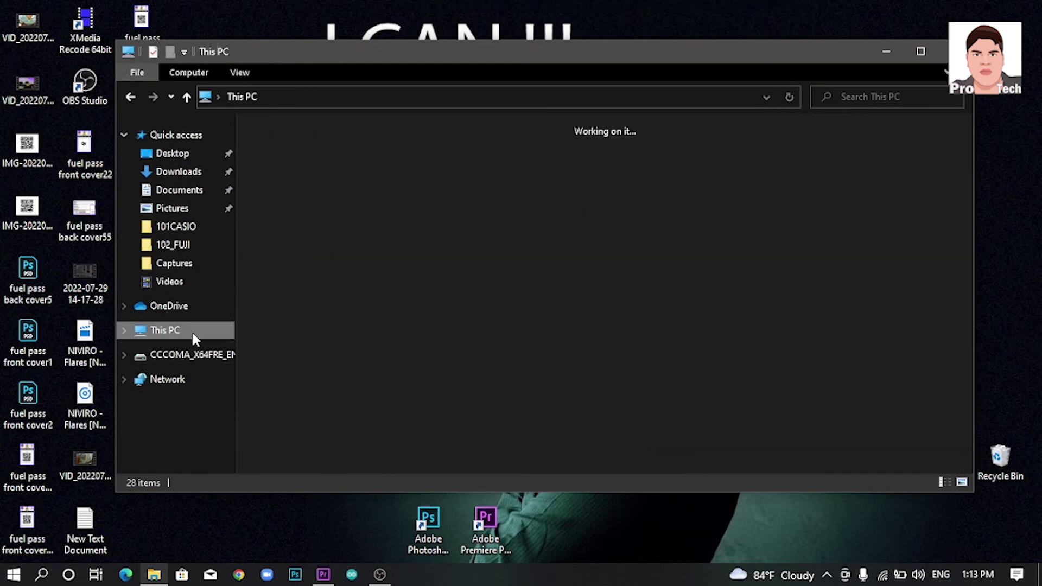
pyautogui.rightClick(505, 359)
pyautogui.click(480, 359)
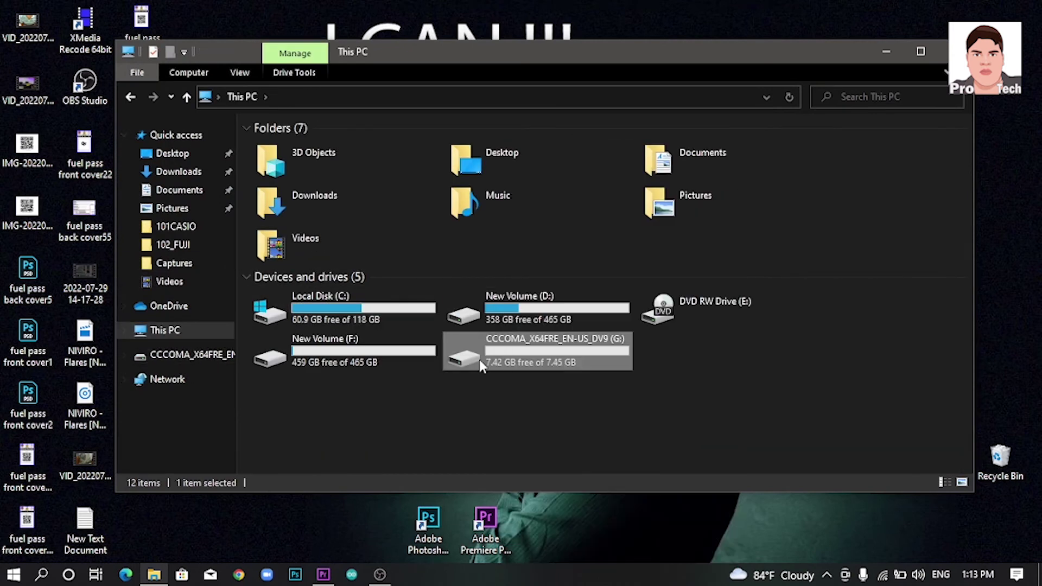
pyautogui.doubleClick(479, 359)
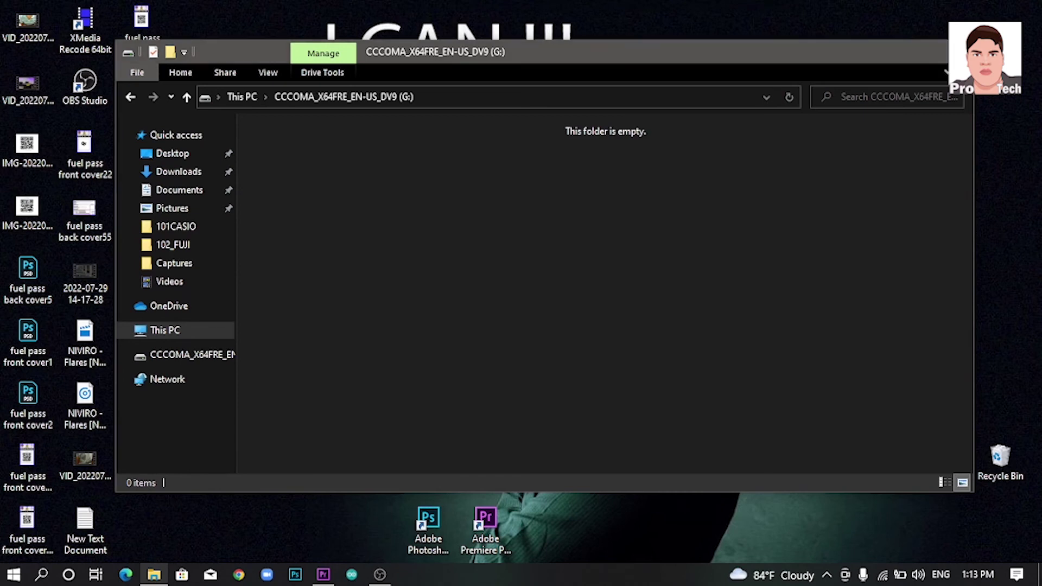
pyautogui.click(955, 51)
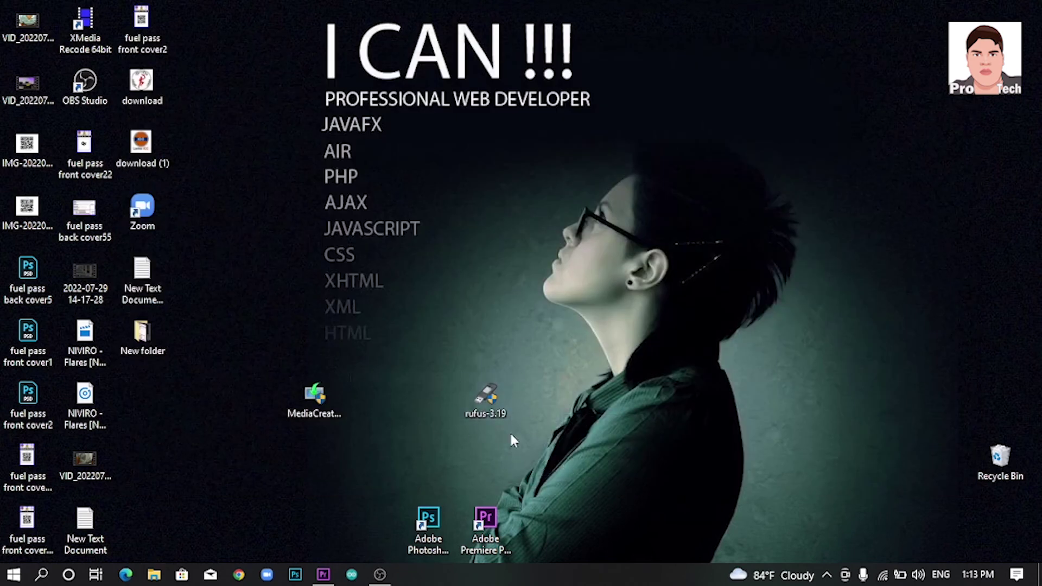
# - Launch Rufus 3.19, allow it to make changes and select the CCCOMA_X64FRE_EN-US_DV9 (G:) [8 GB] drive as the device
pyautogui.doubleClick(482, 400)
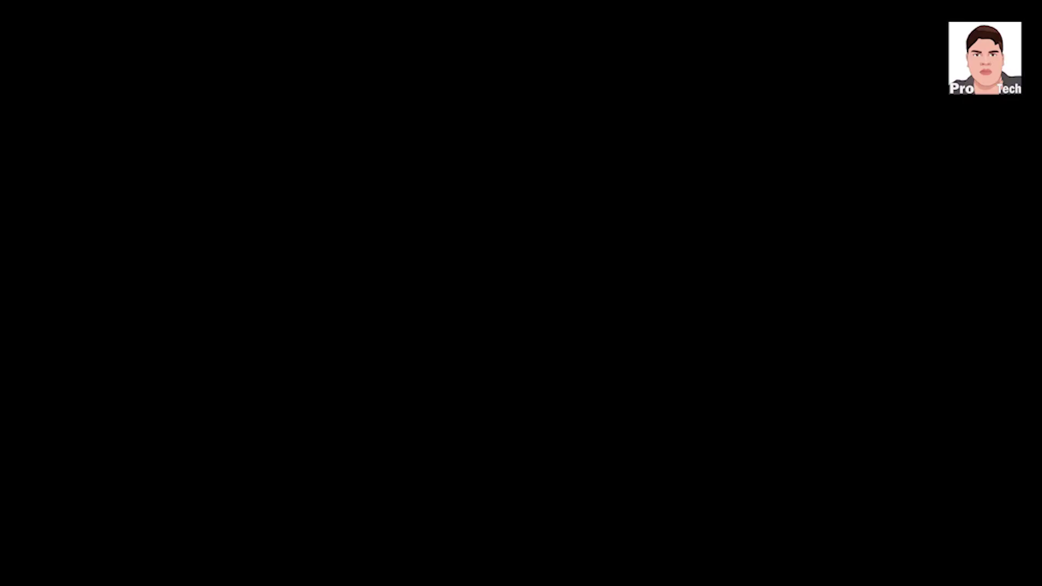
pyautogui.click(506, 364)
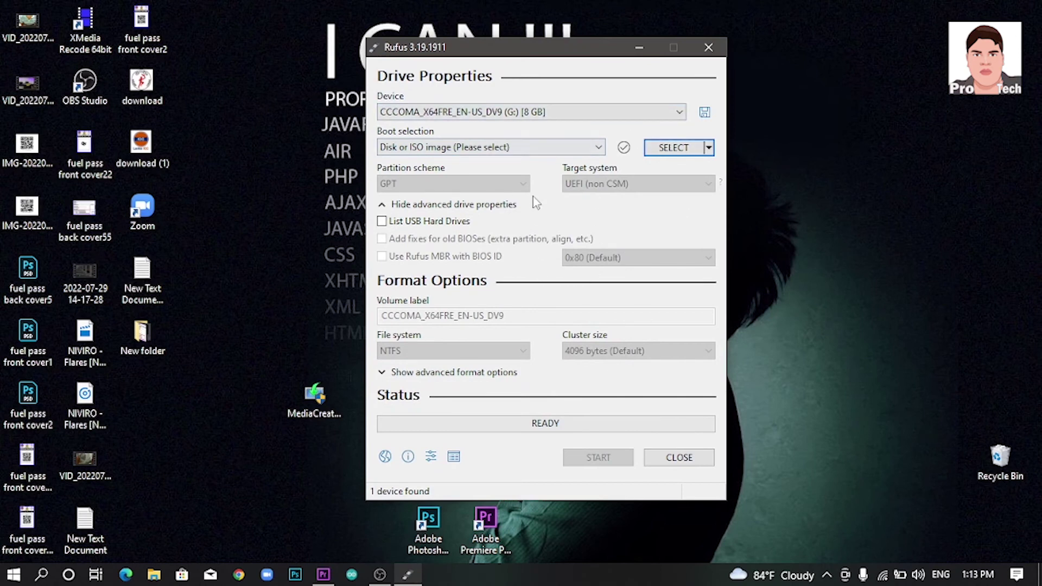
pyautogui.click(624, 114)
pyautogui.click(627, 127)
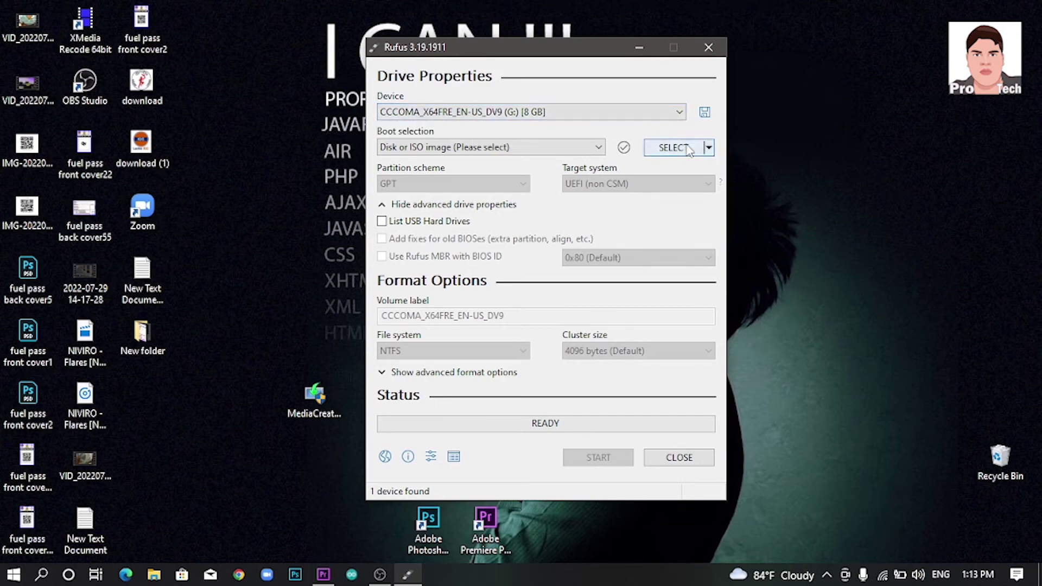
# - Load the Win10_21H2_English_x64 ISO from the operatins Systen ISO fils folder as the boot image
pyautogui.click(671, 151)
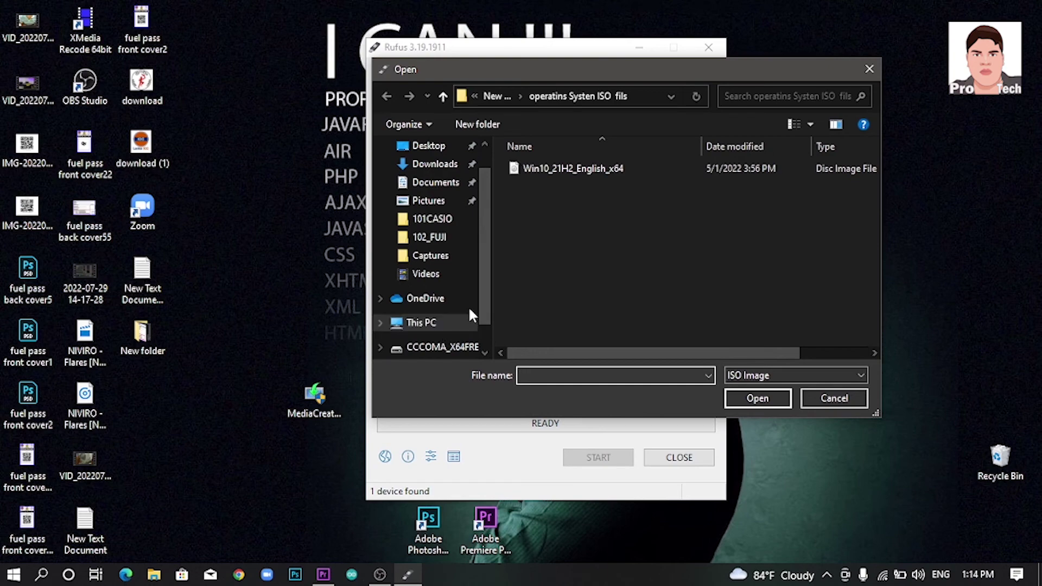
pyautogui.click(570, 168)
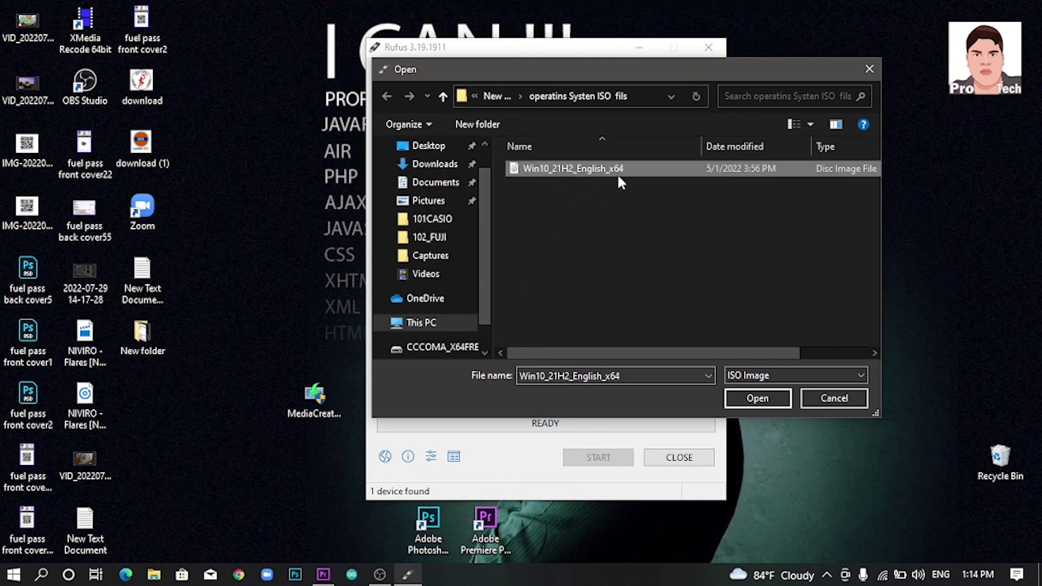
pyautogui.click(751, 399)
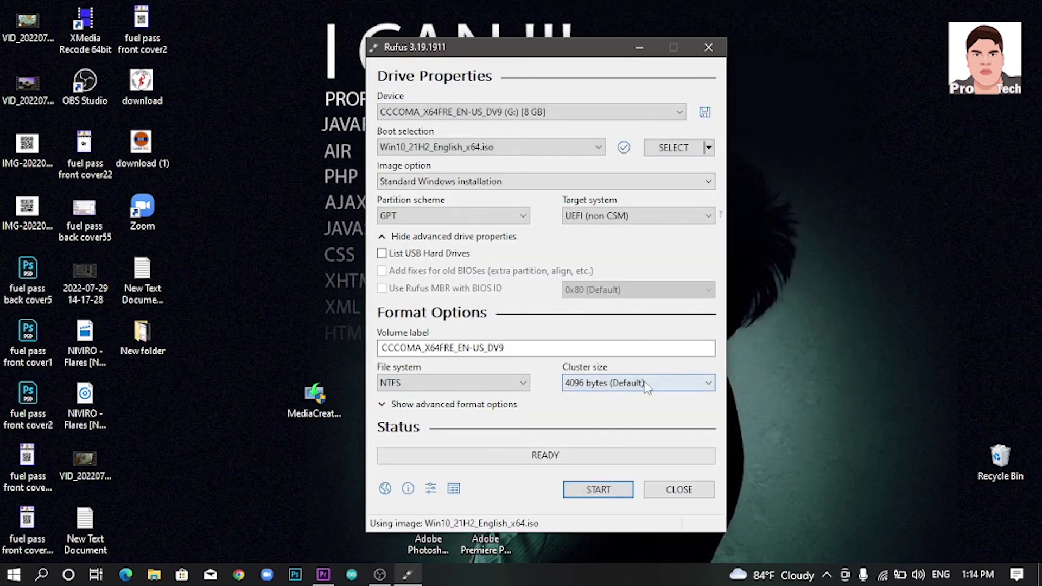
# - Choose the GPT partition scheme, keep the volume label CCCOMA_X64FRE_EN-US_DV9 and select NTFS as the file system
pyautogui.click(508, 220)
pyautogui.click(497, 243)
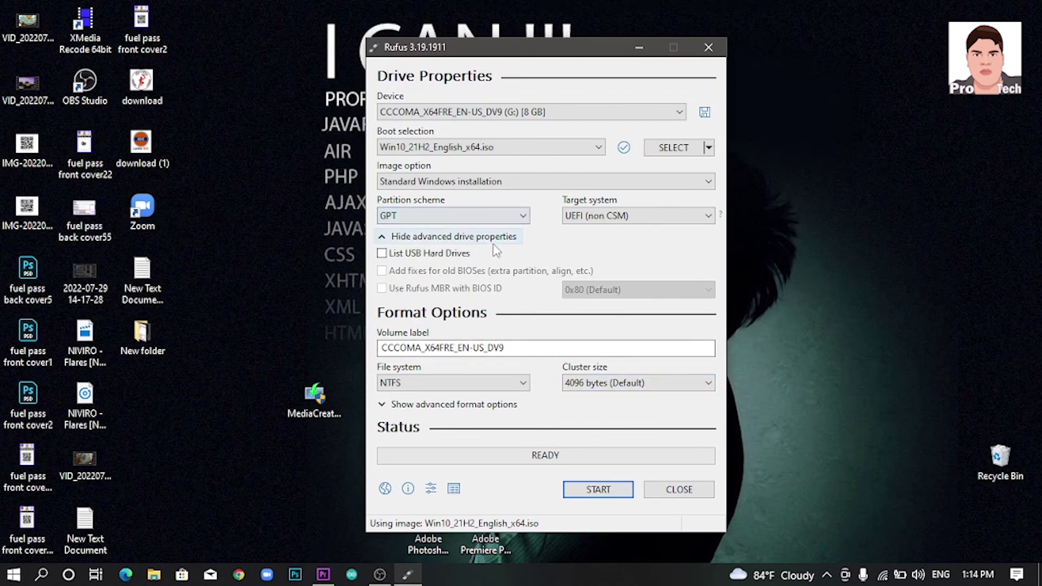
pyautogui.doubleClick(515, 348)
pyautogui.click(514, 348)
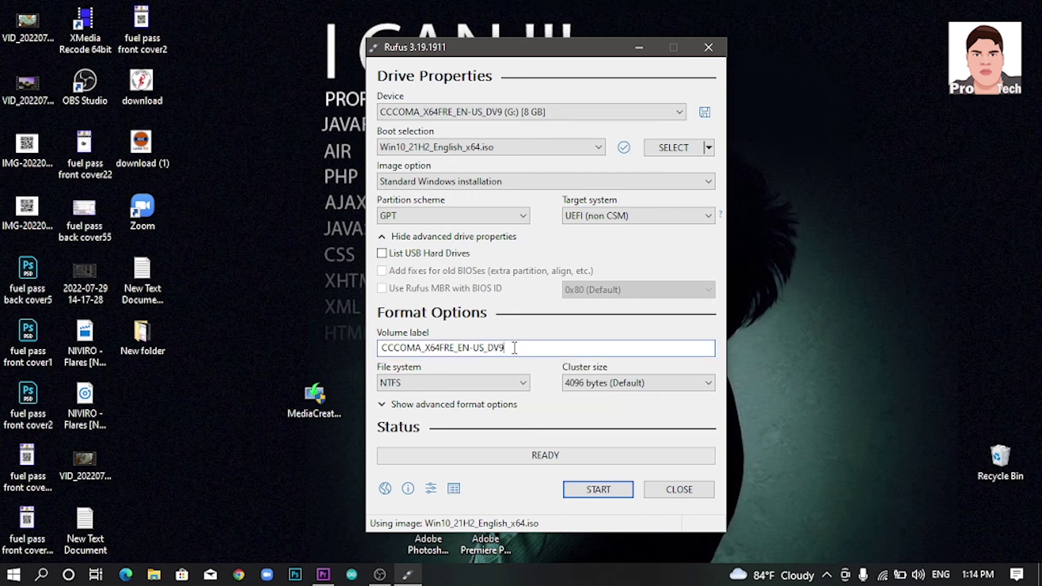
pyautogui.click(472, 384)
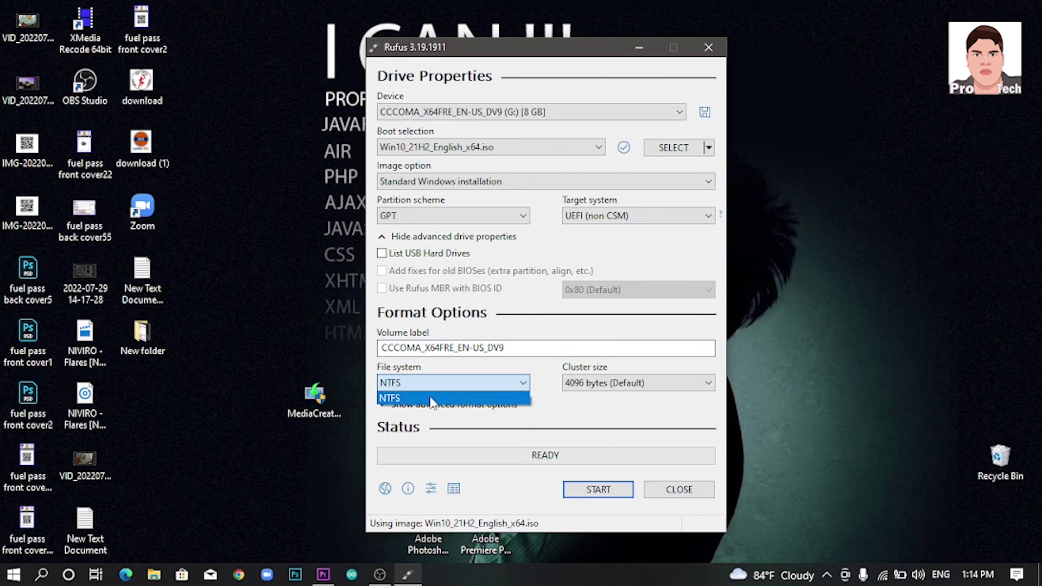
pyautogui.click(515, 384)
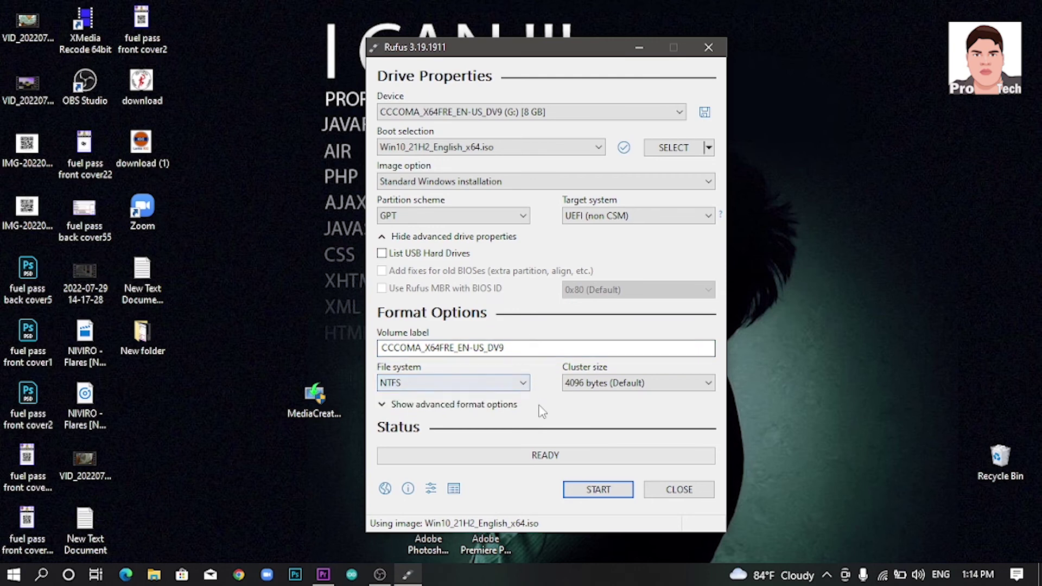
# - Write the Windows 10 image to the USB drive and close Rufus once the process is complete
pyautogui.click(600, 490)
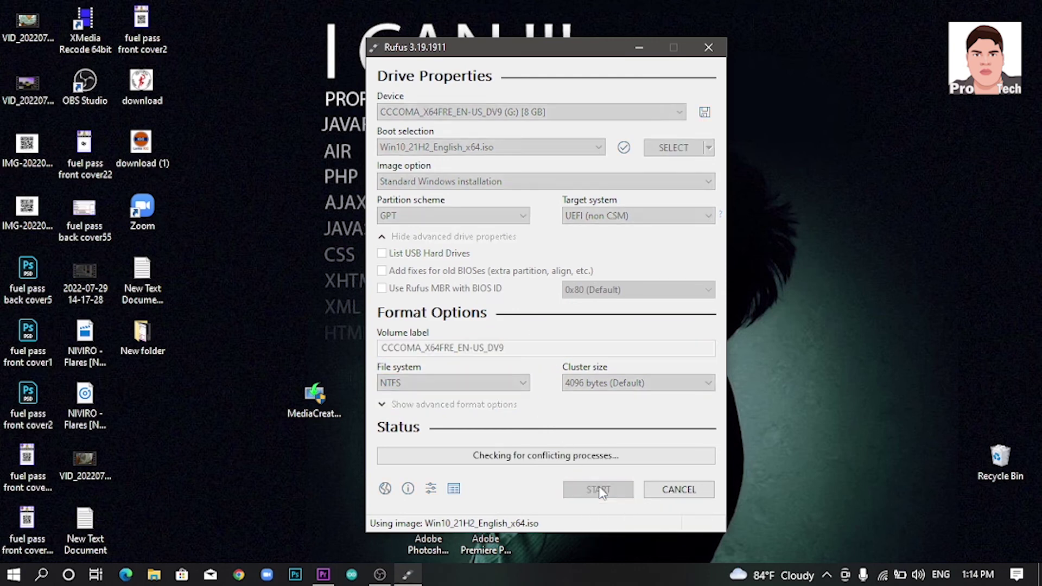
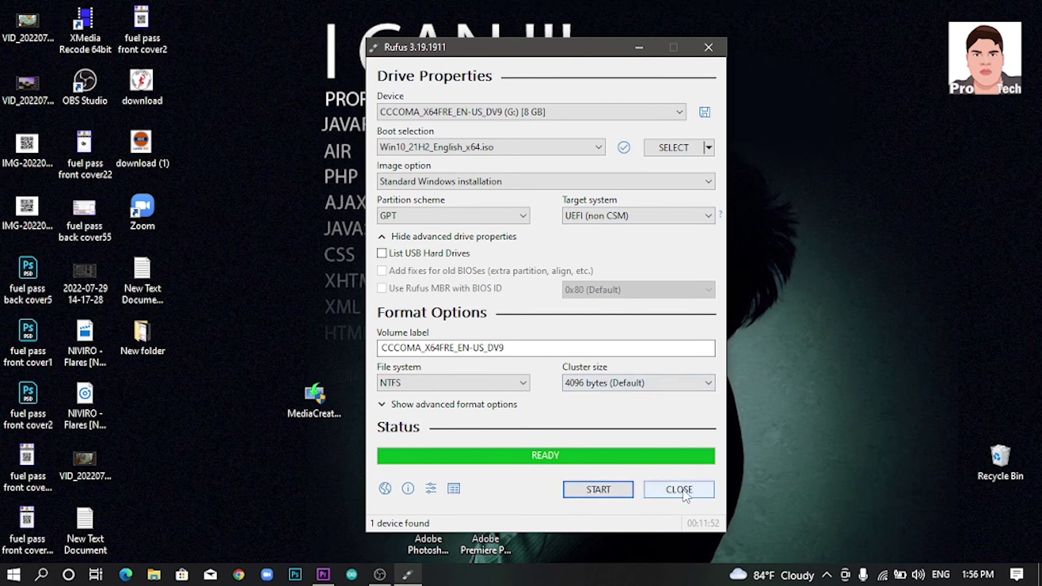
pyautogui.click(680, 490)
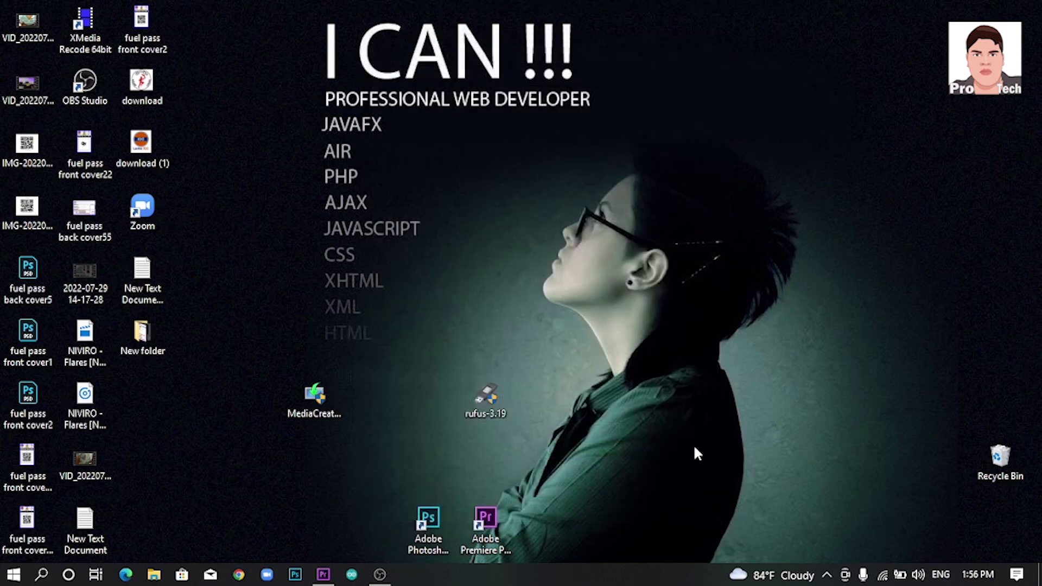
# - Check the installation files and the used space on the CCCOMA_X64FRE_EN-US_DV9 (G:) drive in File Explorer and close the window
pyautogui.click(155, 575)
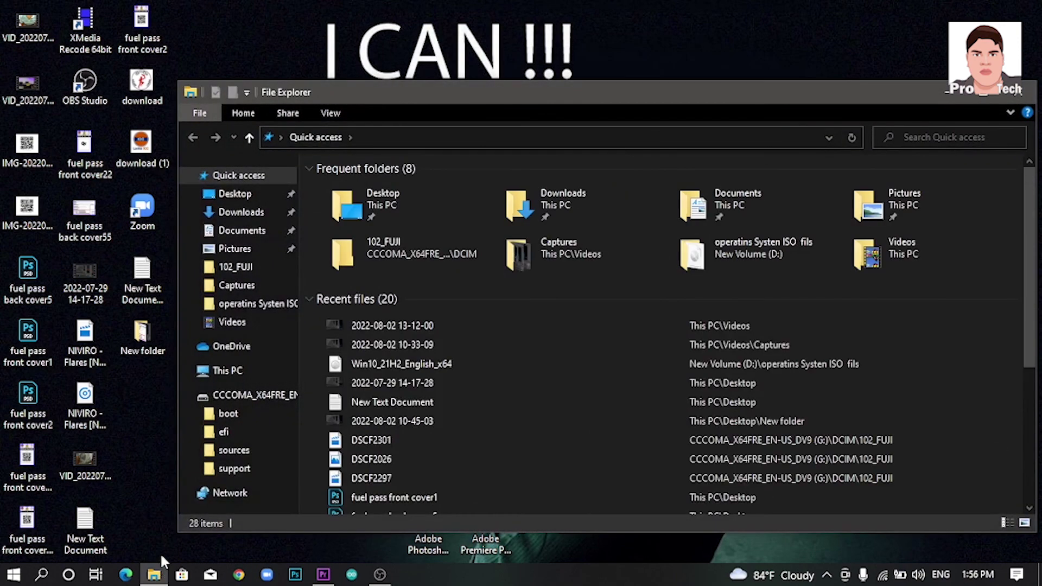
pyautogui.click(252, 399)
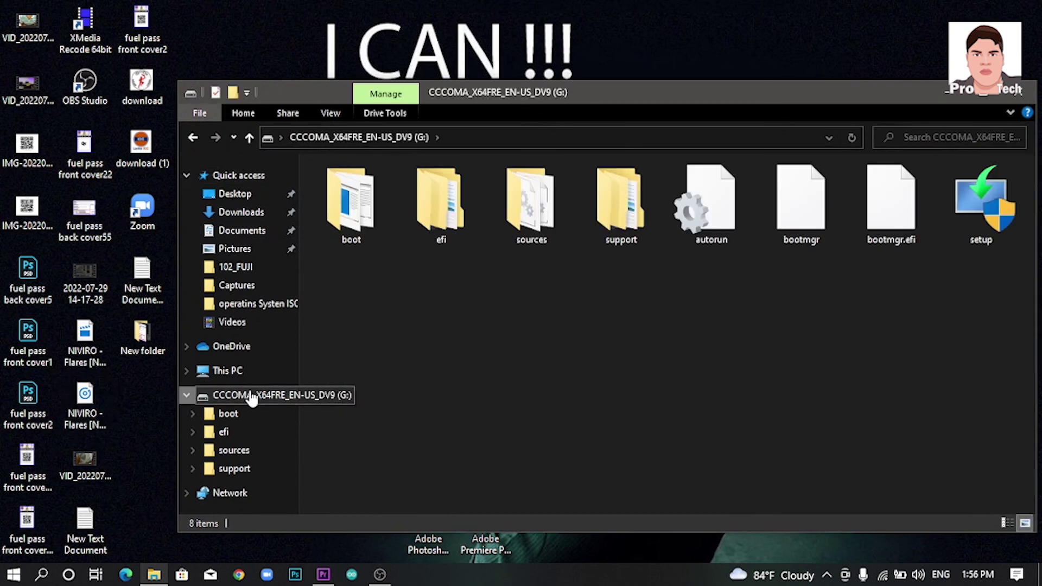
pyautogui.click(214, 370)
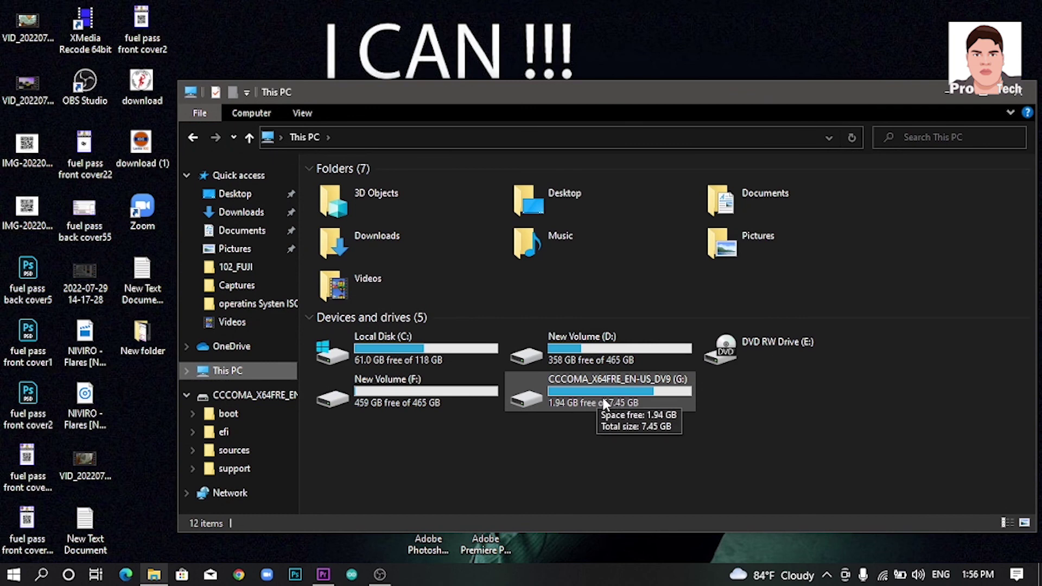
pyautogui.doubleClick(640, 401)
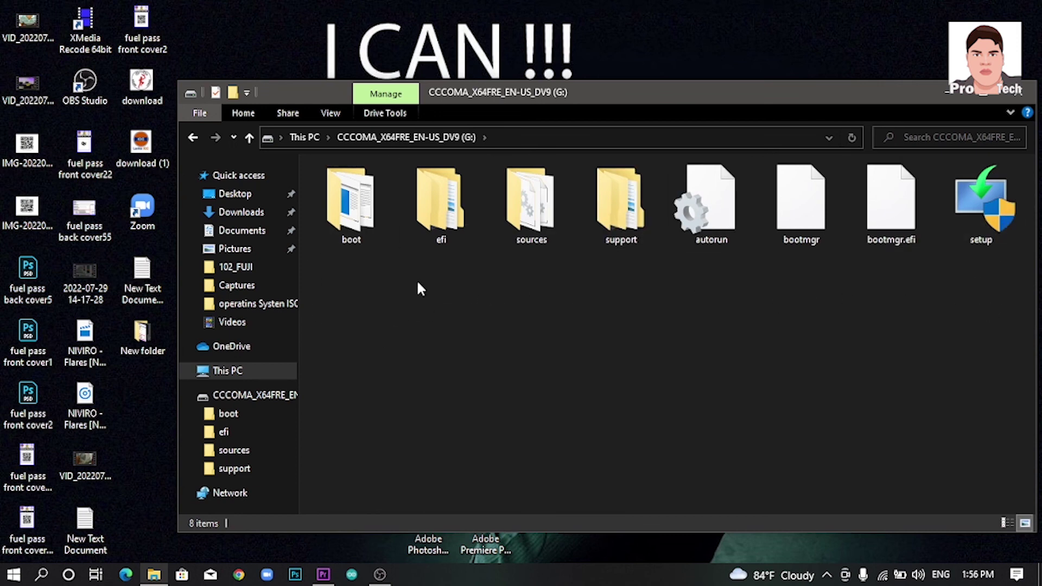
pyautogui.click(189, 136)
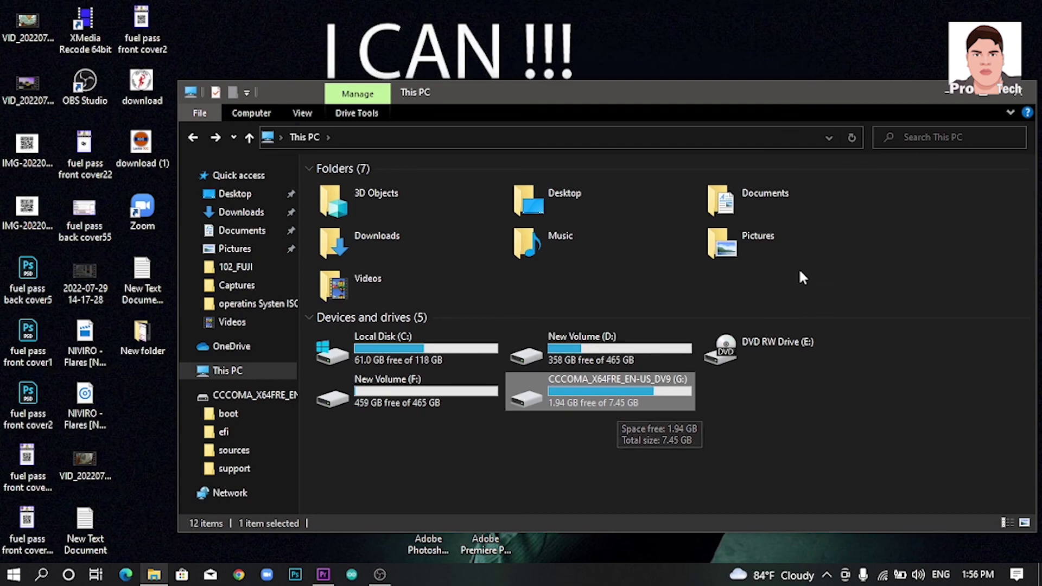
pyautogui.click(1023, 88)
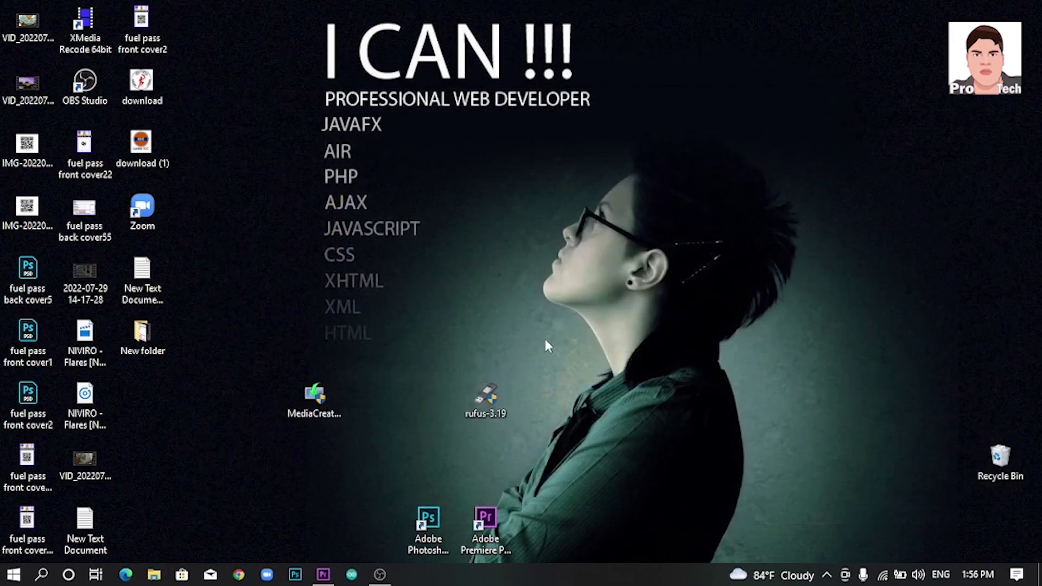